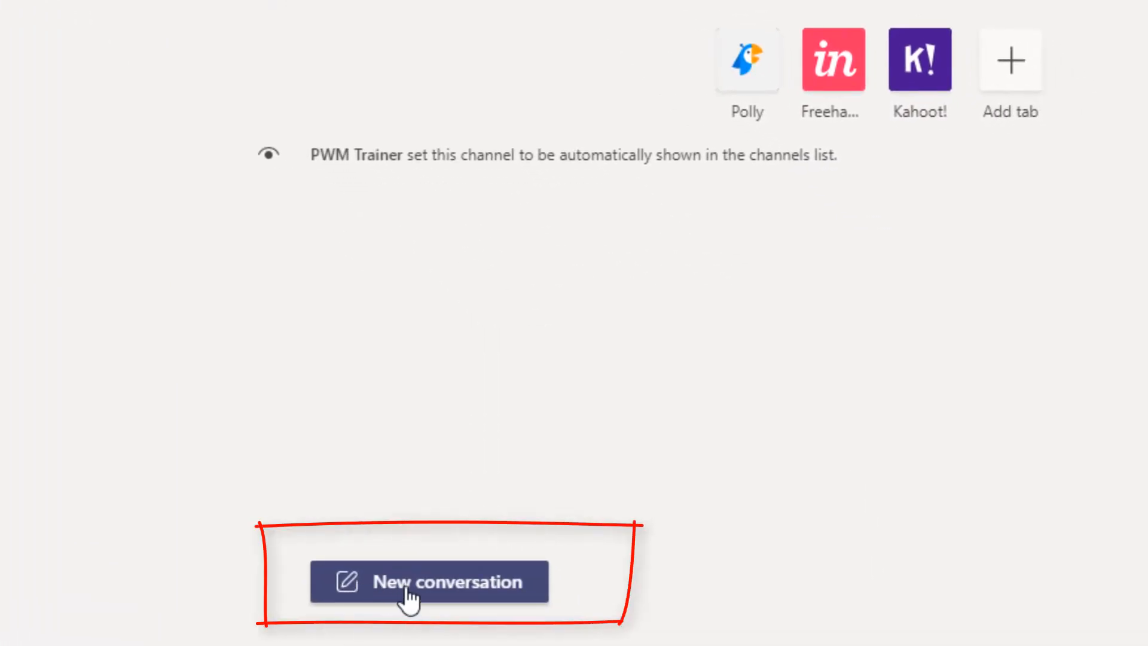
Start a new conversation in the channel and post the message "Hello everyone to the first post".
{"action": "left_click", "coordinate": [406, 589]}
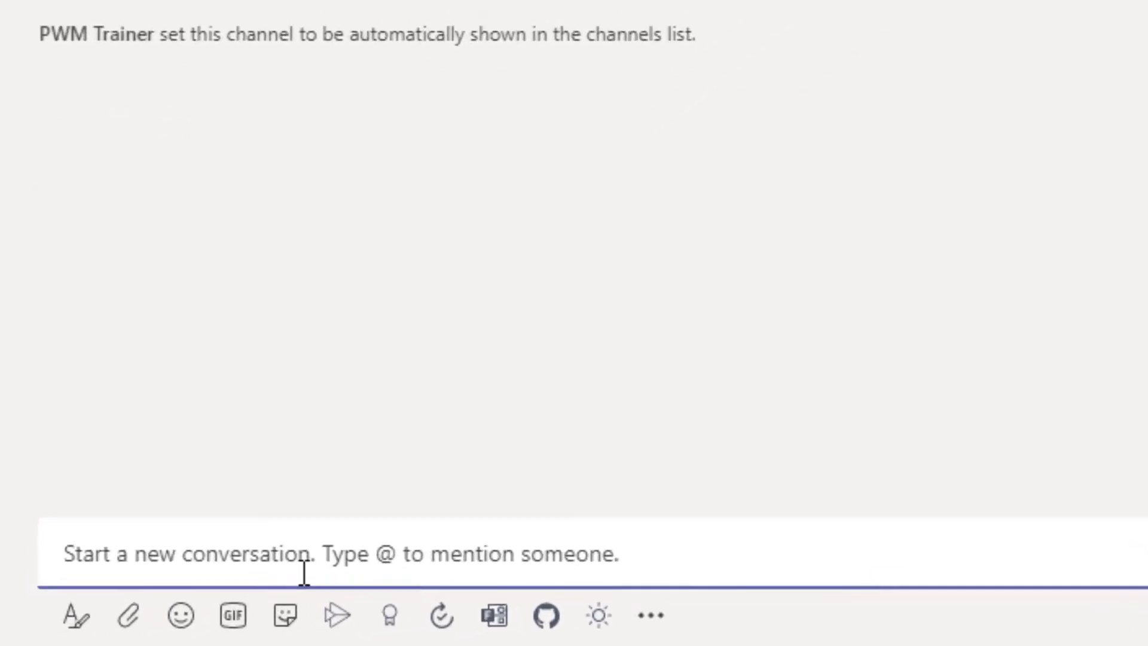
{"action": "type", "text": "Hello "}
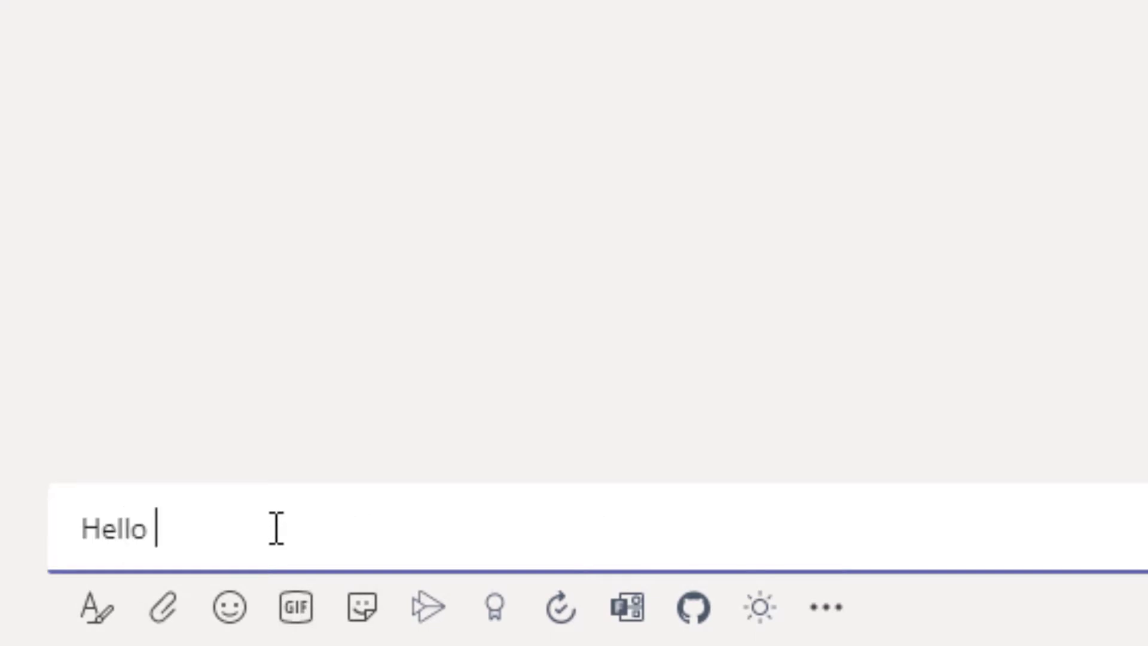
{"action": "type", "text": "ever"}
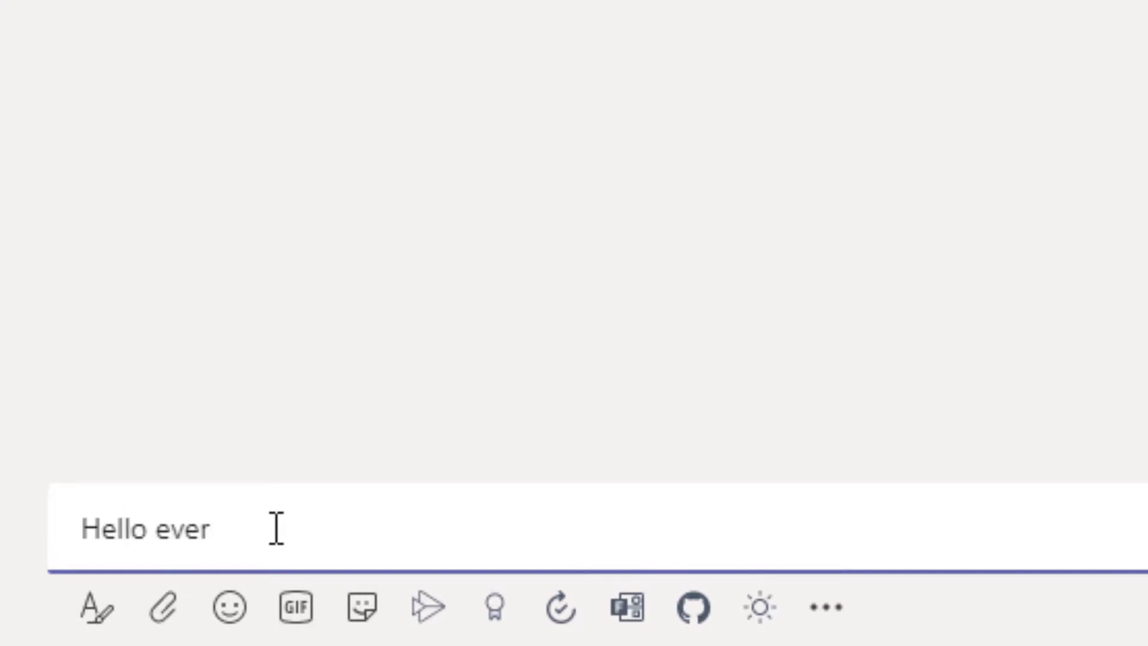
{"action": "type", "text": "yone to the fir"}
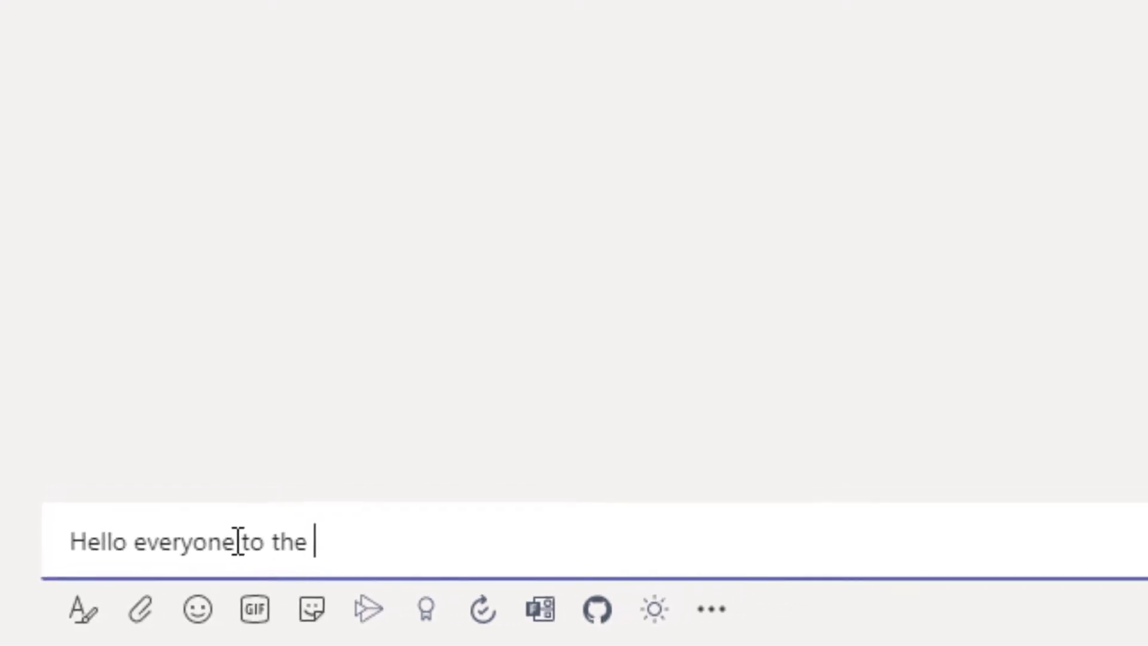
{"action": "type", "text": "st post"}
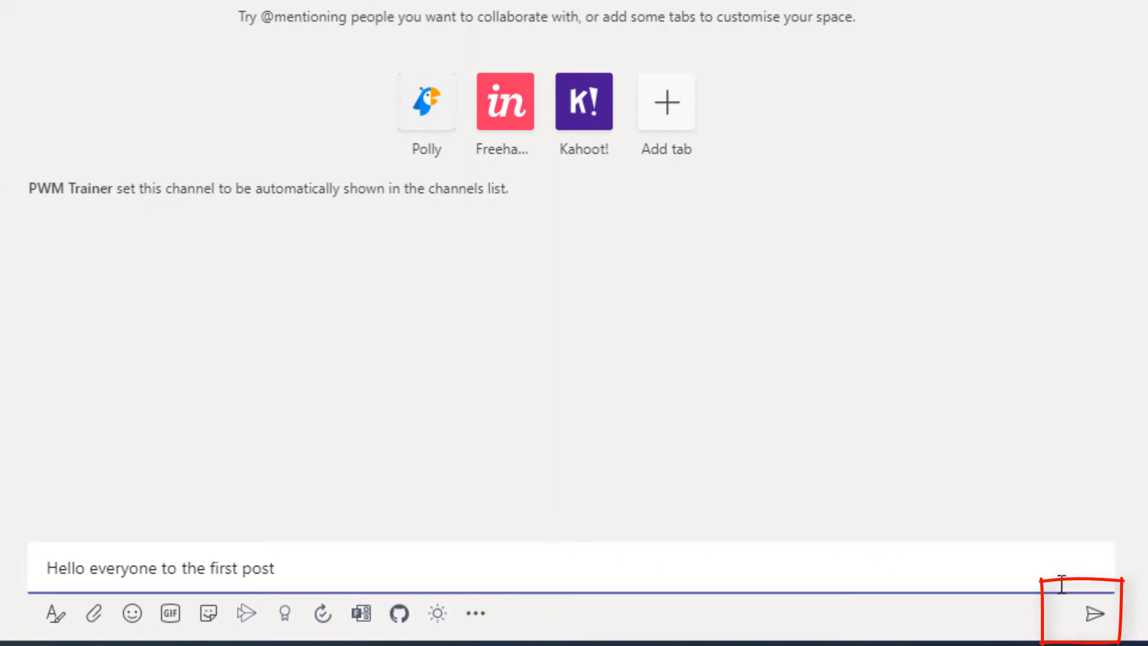
{"action": "left_click", "coordinate": [1093, 621]}
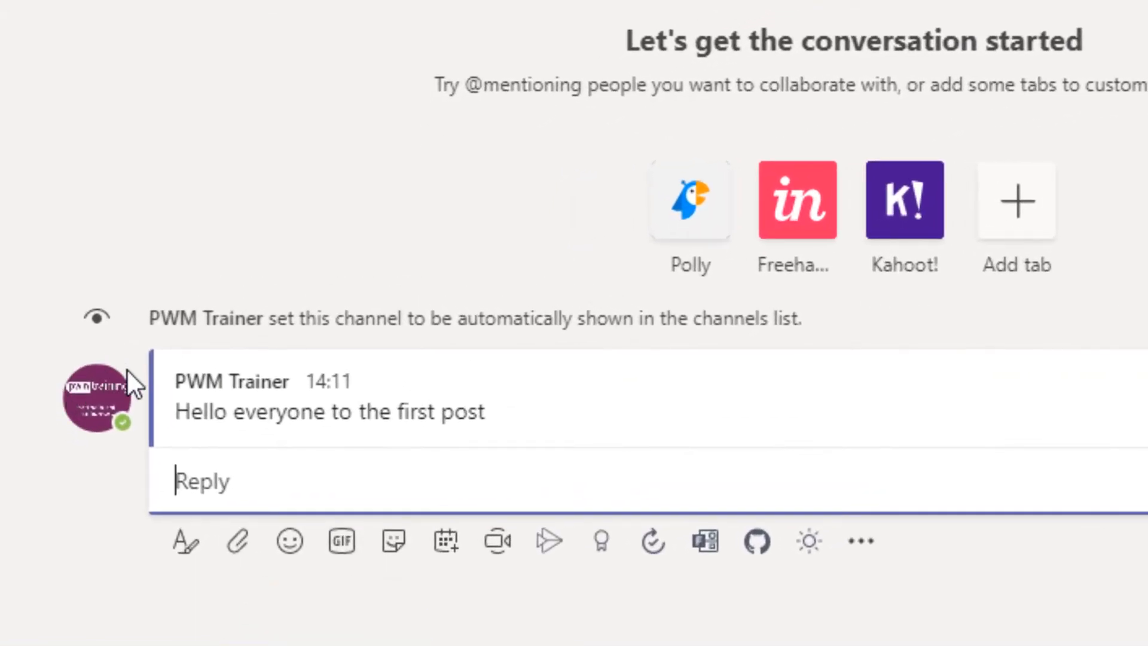
Reply to the first post with "This is a reply".
{"action": "mouse_move", "coordinate": [130, 383]}
{"action": "mouse_move", "coordinate": [348, 388]}
{"action": "type", "text": "This is a rep"}
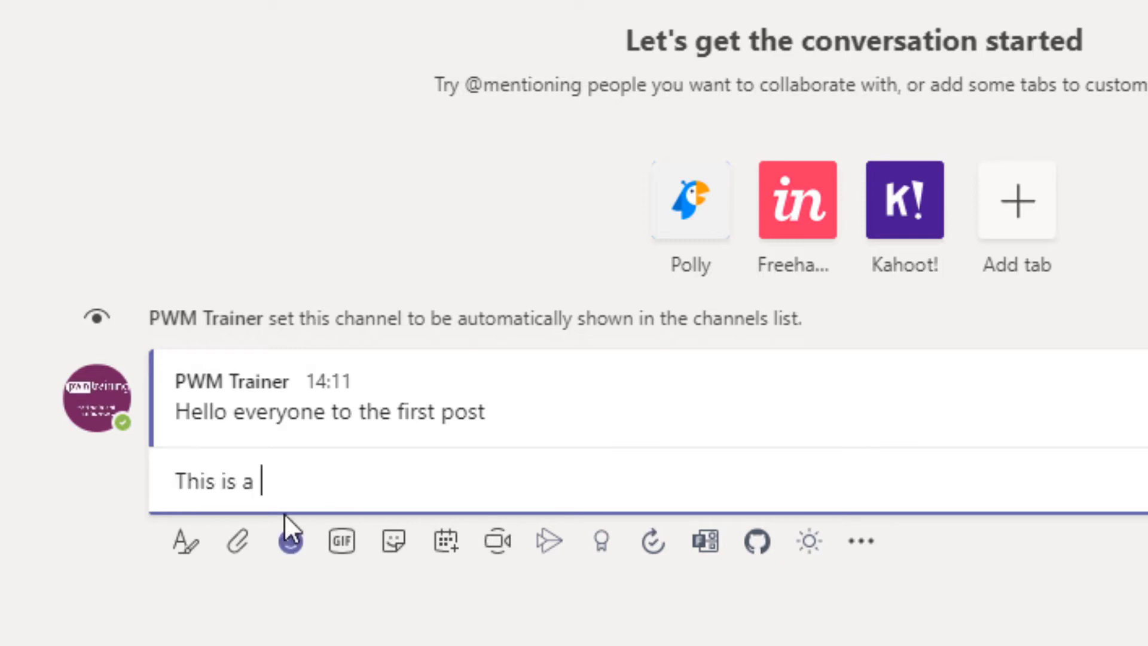
{"action": "type", "text": "ly"}
{"action": "key", "text": "Return"}
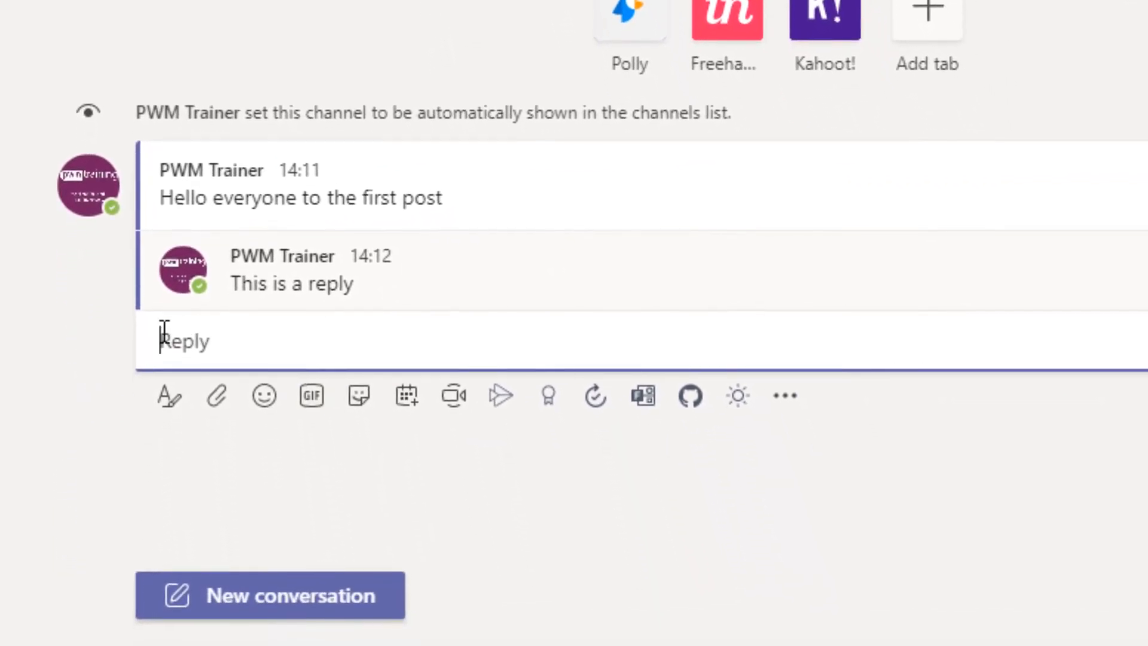
Post a new formatted conversation with the subject "Test Message" and the body "Here is a post with a subject title".
{"action": "left_click", "coordinate": [245, 613]}
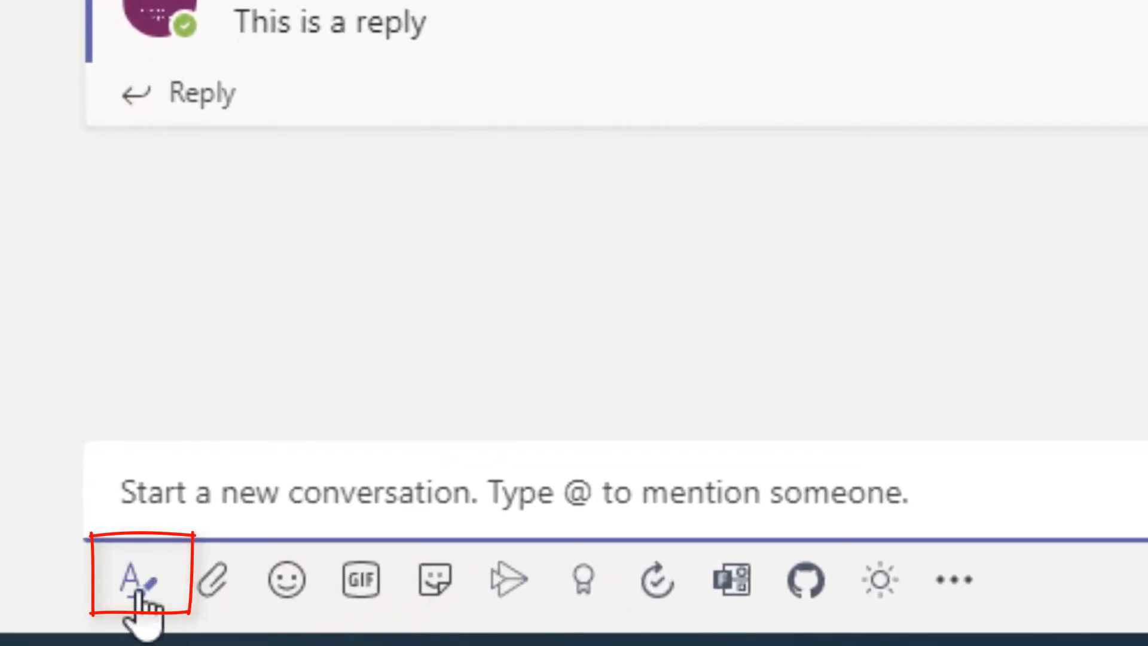
{"action": "left_click", "coordinate": [121, 583]}
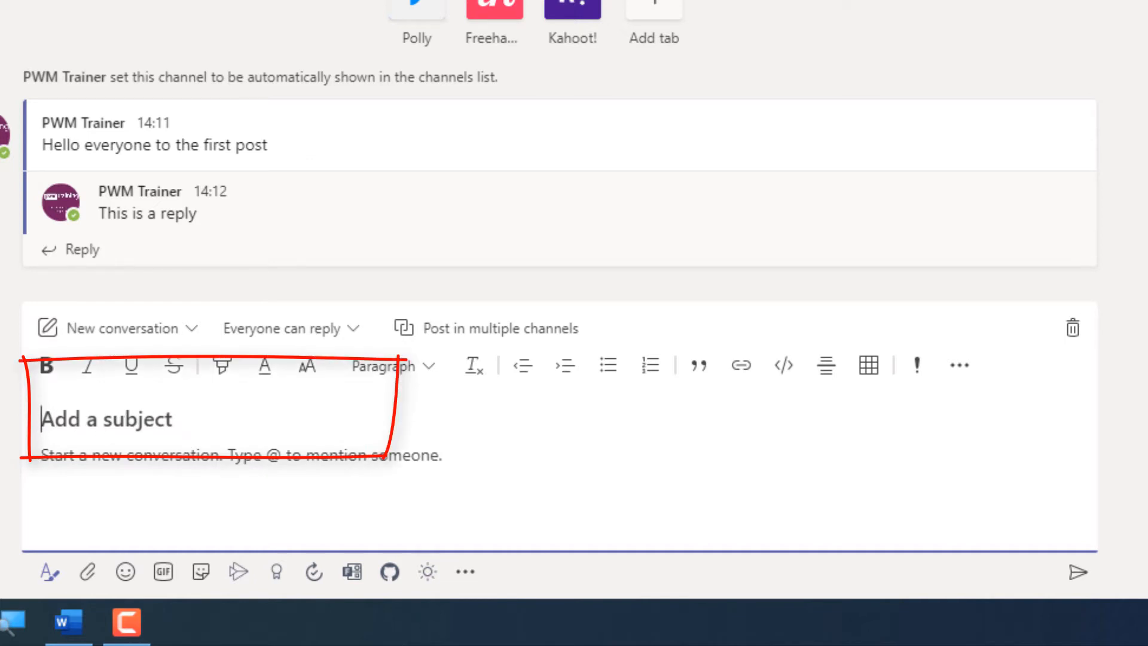
{"action": "type", "text": "Test"}
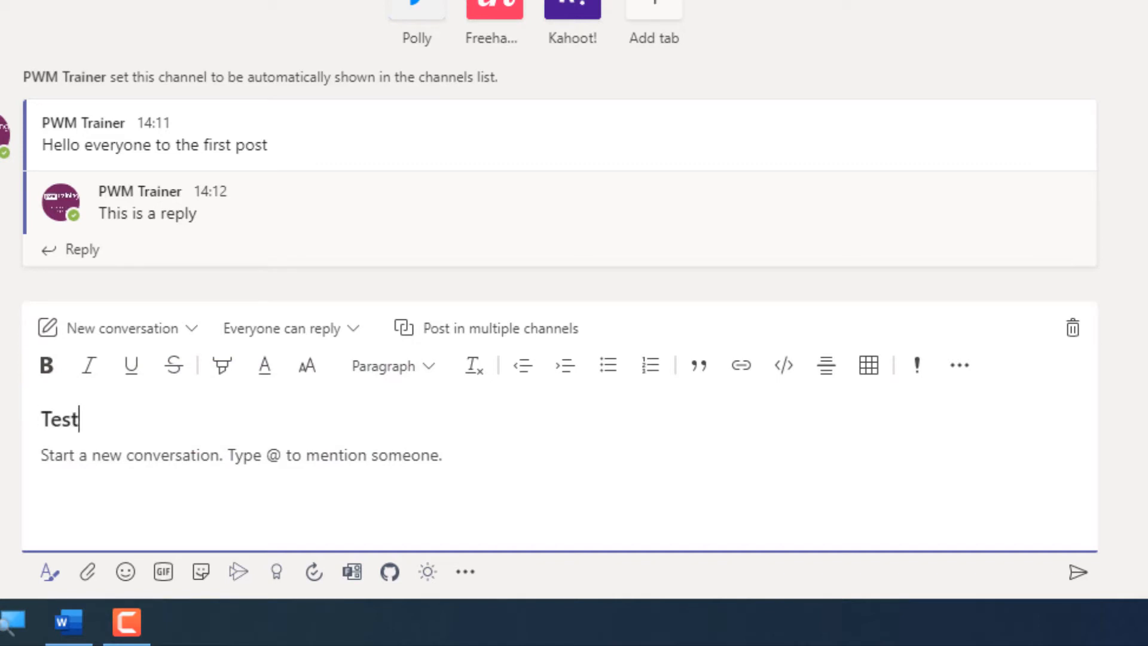
{"action": "type", "text": " Message"}
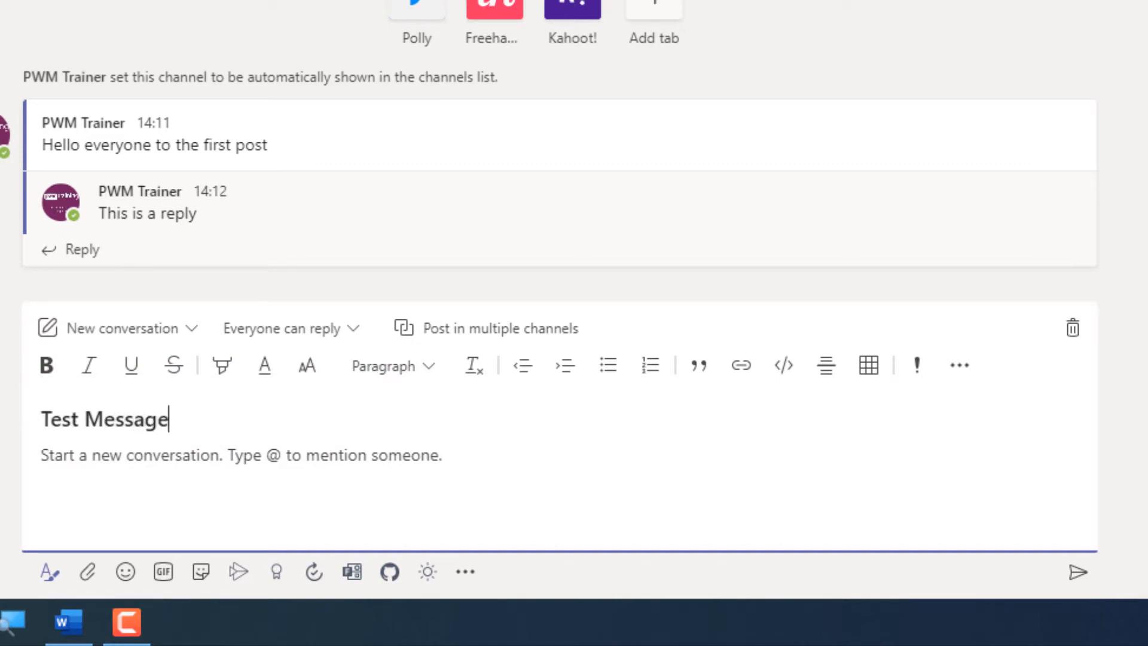
{"action": "left_click", "coordinate": [91, 456]}
{"action": "type", "text": "Here is a post"}
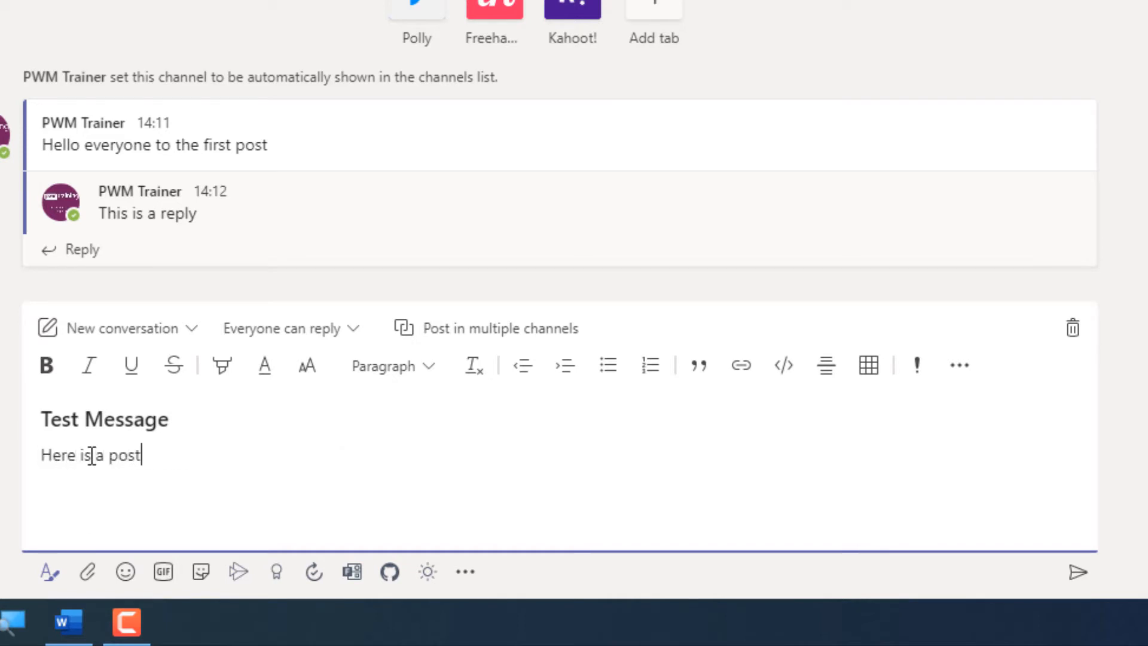
{"action": "type", "text": " with a subject title"}
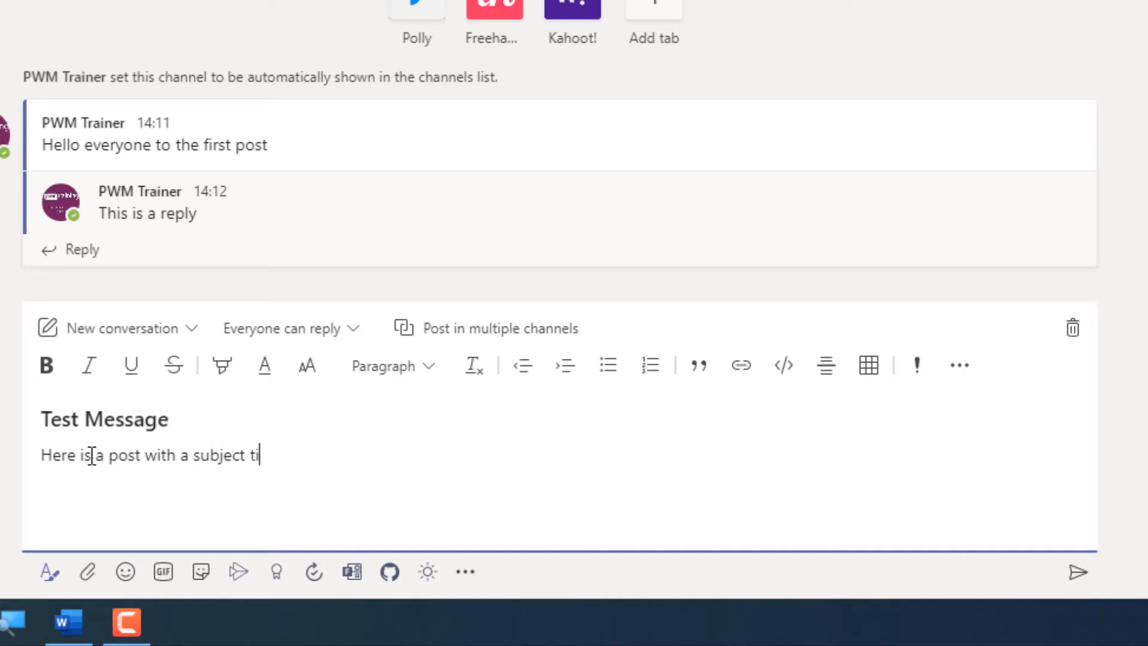
{"action": "left_click", "coordinate": [1077, 574]}
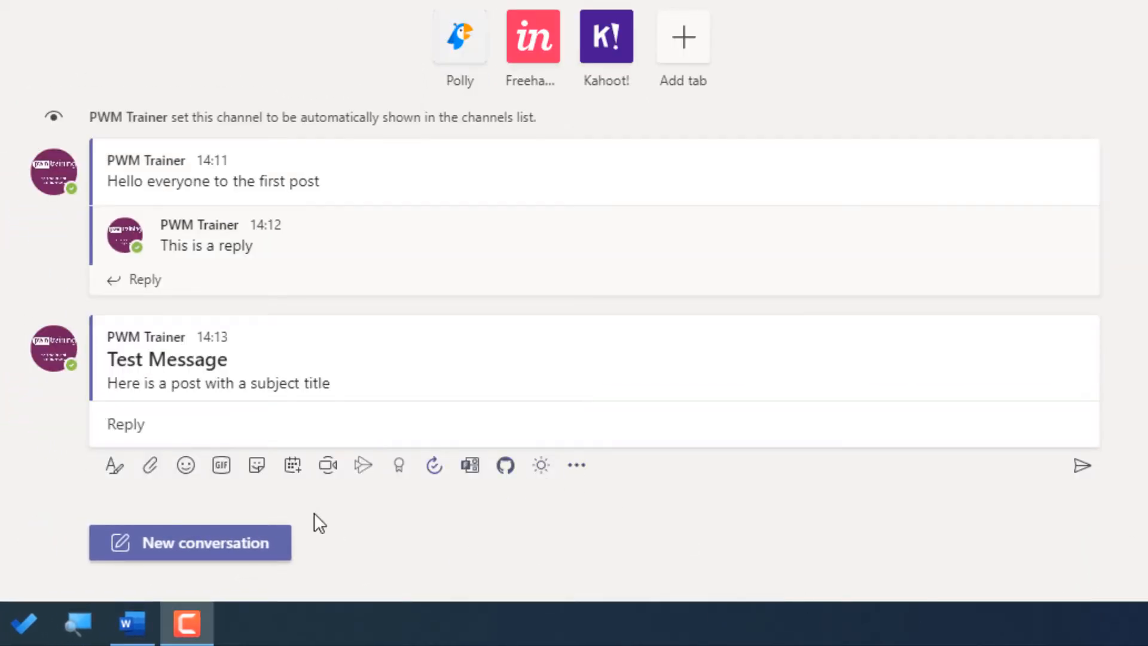
Start another formatted conversation and change its post type to Announcement.
{"action": "left_click", "coordinate": [198, 547]}
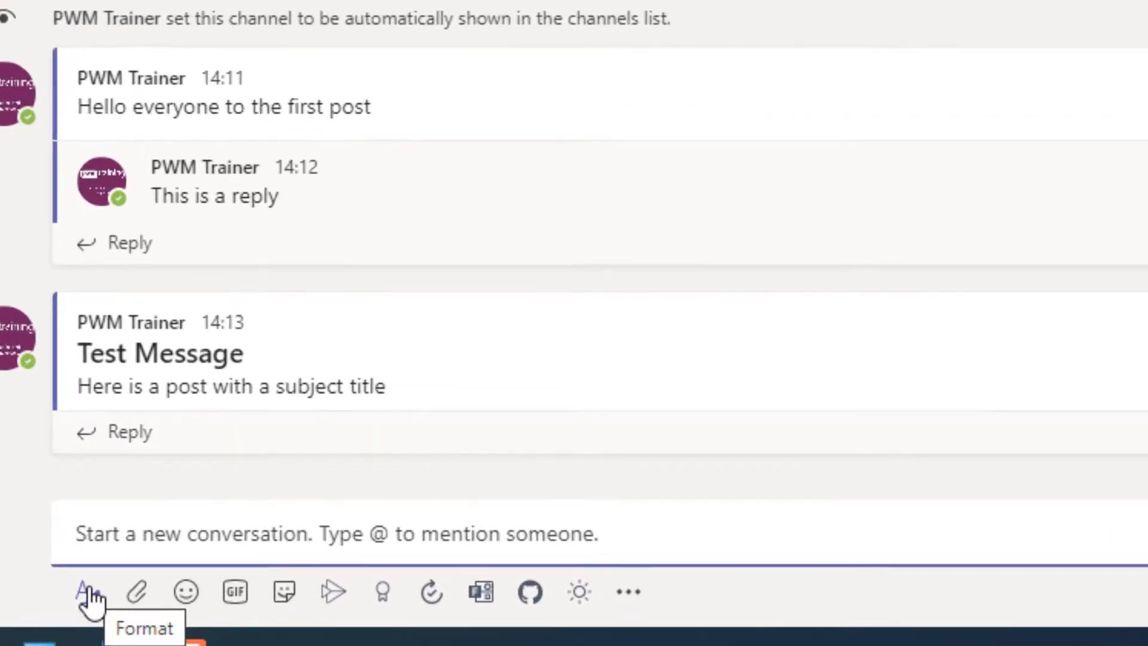
{"action": "left_click", "coordinate": [88, 592]}
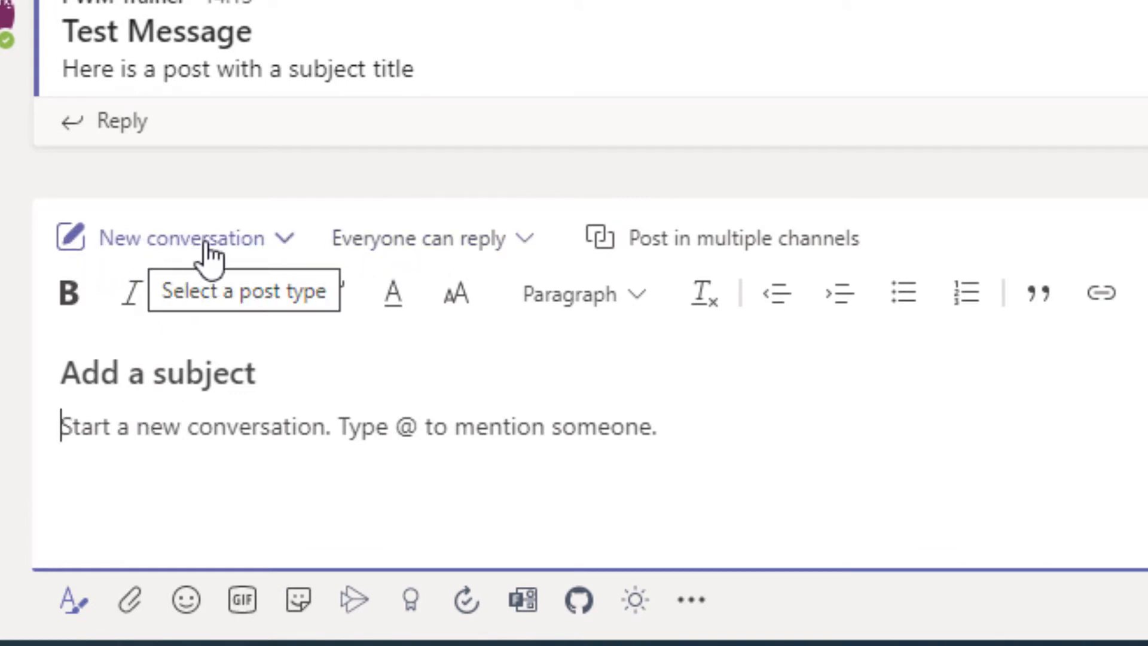
{"action": "left_click", "coordinate": [286, 240]}
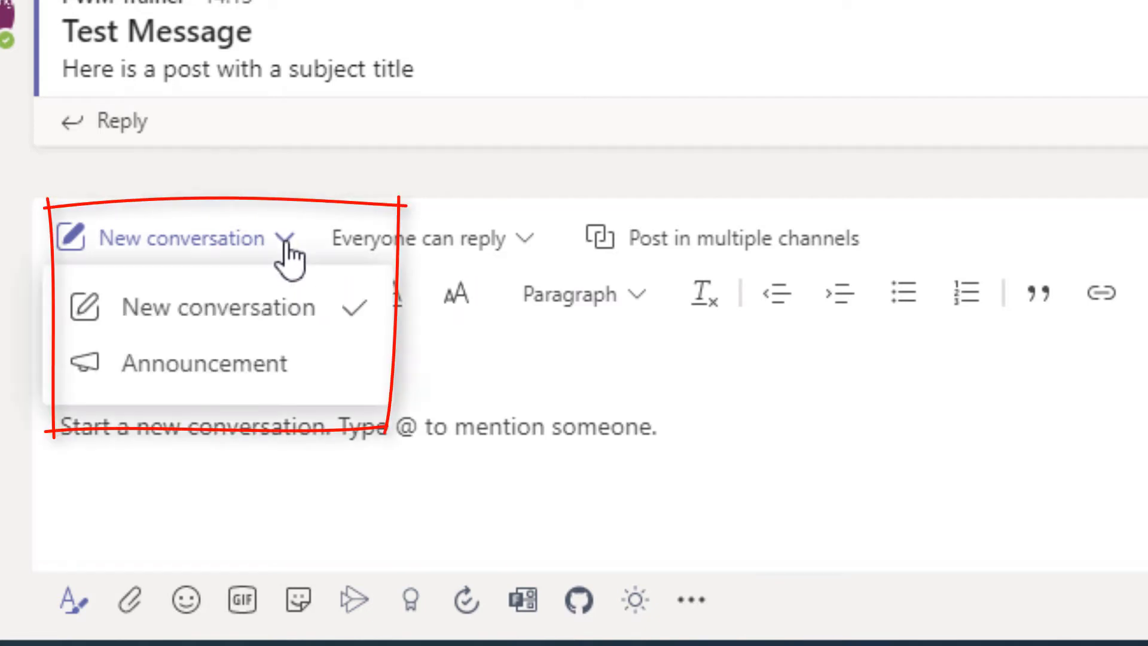
{"action": "left_click", "coordinate": [227, 366]}
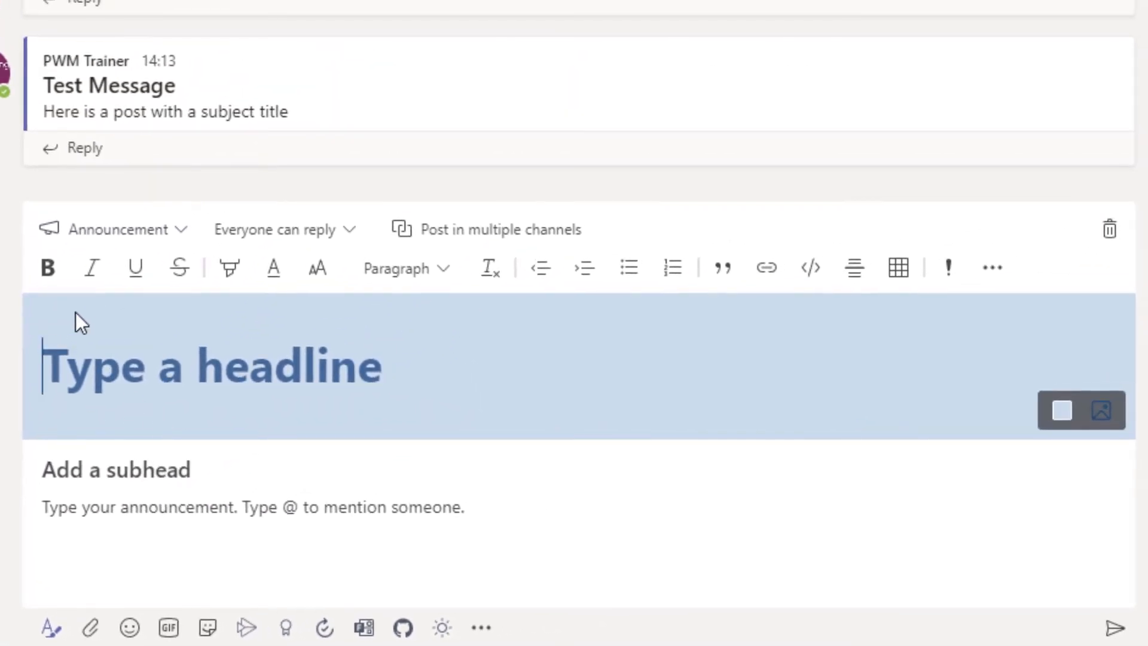
Set the announcement headline's background colour to light pink and view the background image upload option without adding an image.
{"action": "left_click", "coordinate": [692, 374]}
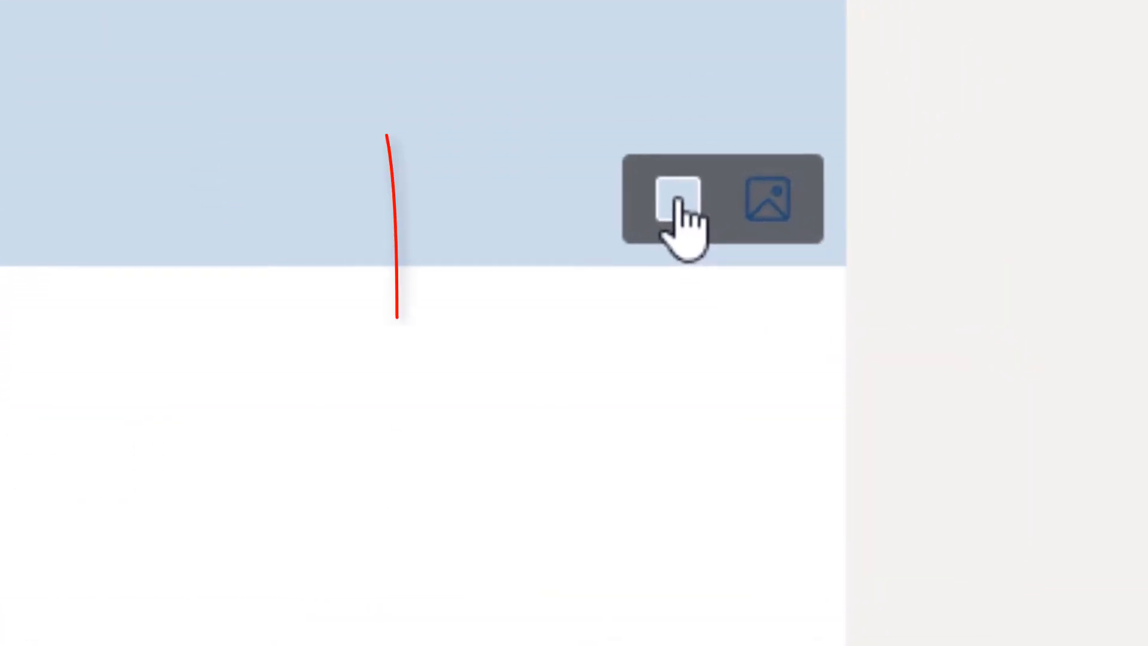
{"action": "left_click", "coordinate": [1054, 412]}
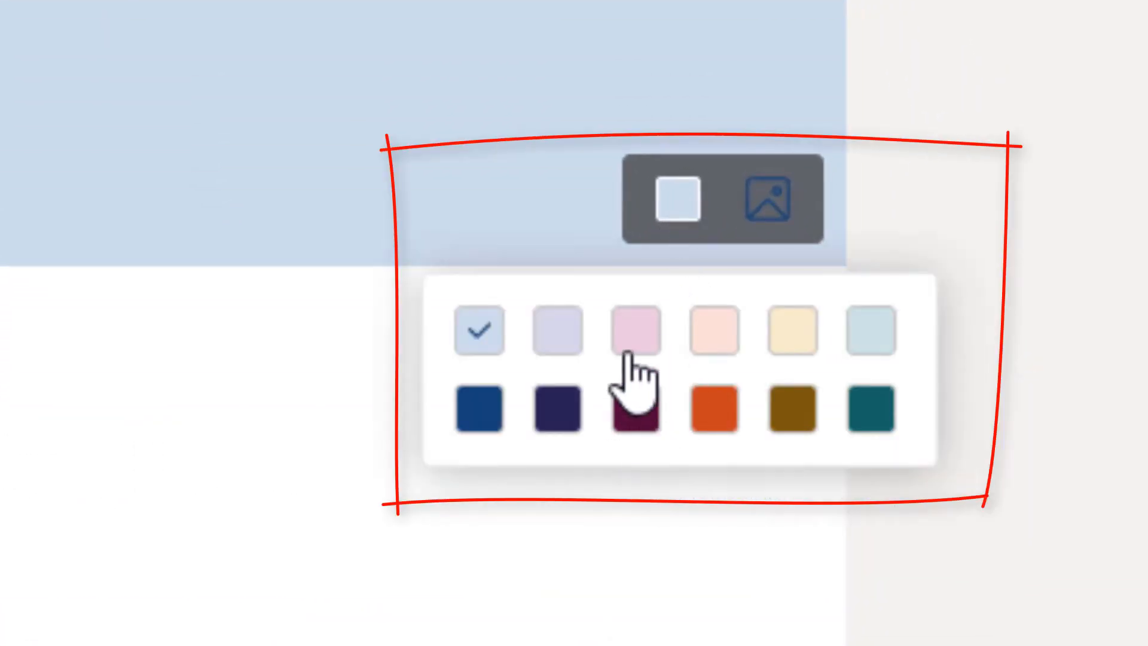
{"action": "left_click", "coordinate": [626, 346]}
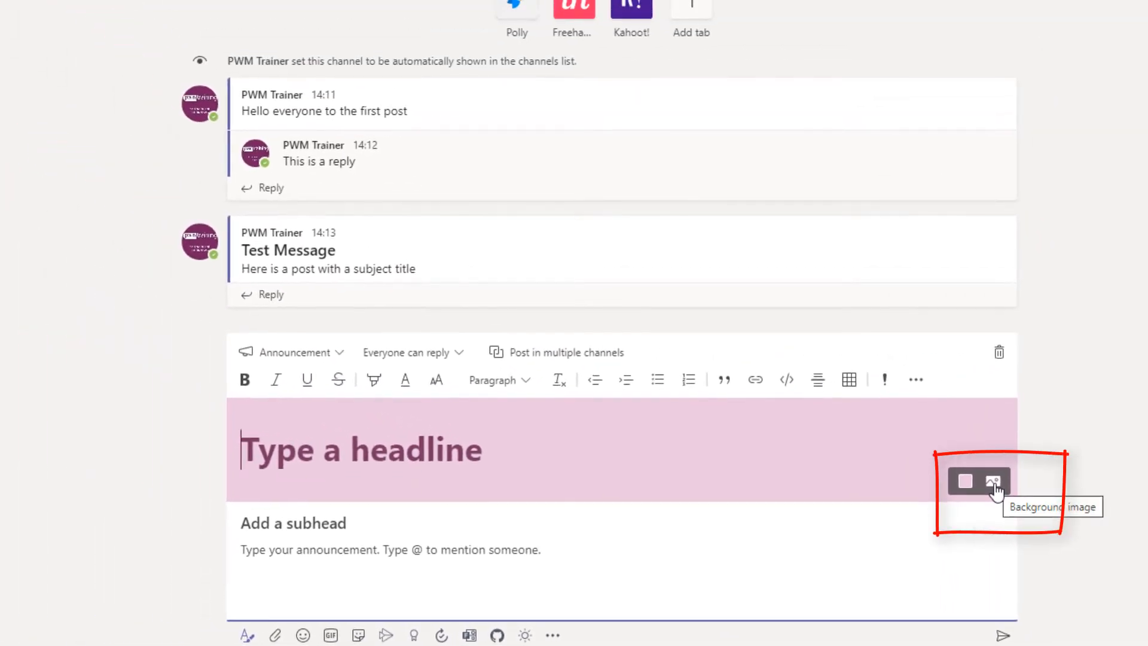
{"action": "left_click", "coordinate": [993, 485]}
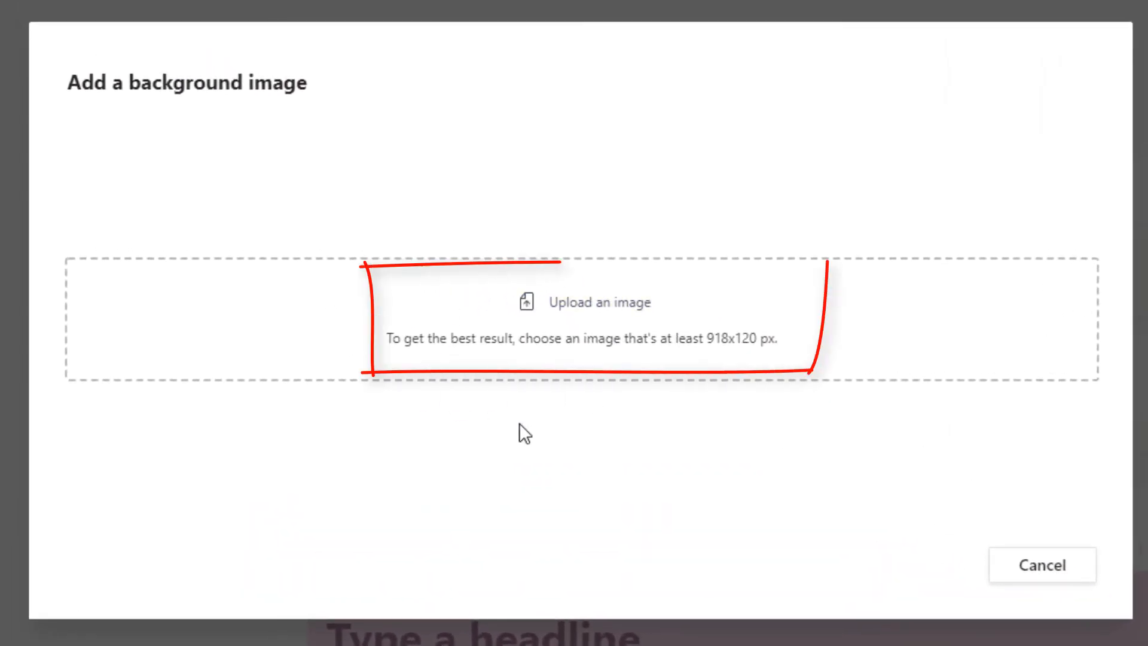
{"action": "left_click", "coordinate": [1036, 577]}
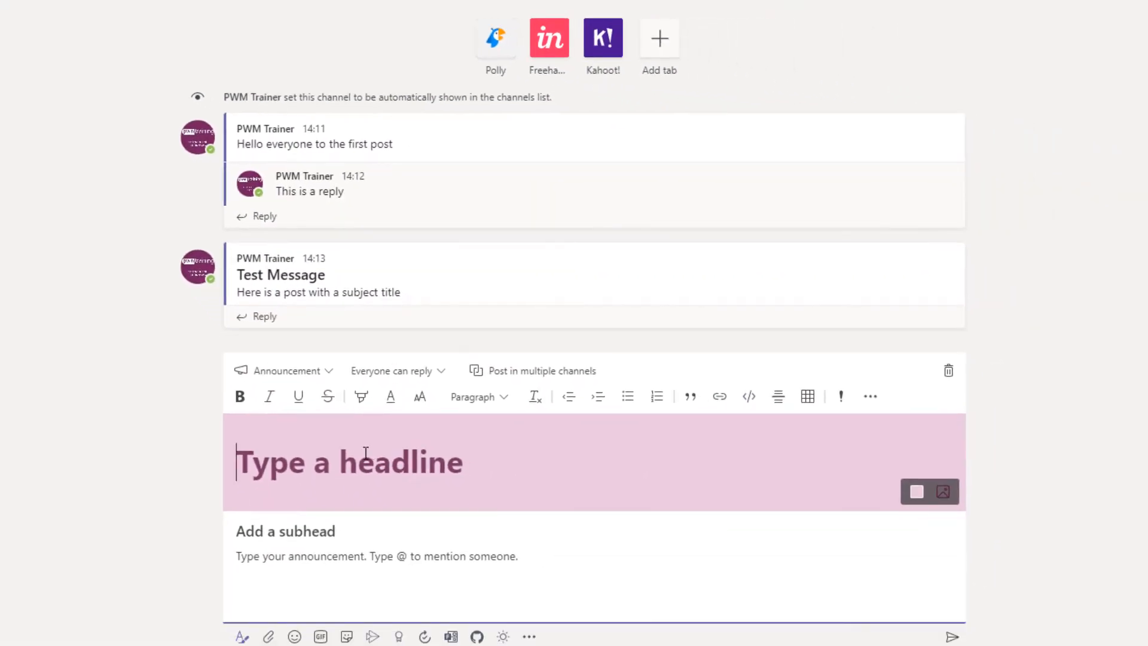
Post the announcement with headline "Big Announcement", subhead "New Member of Staff" and a body text welcoming the new employee by full name.
{"action": "type", "text": "Bi"}
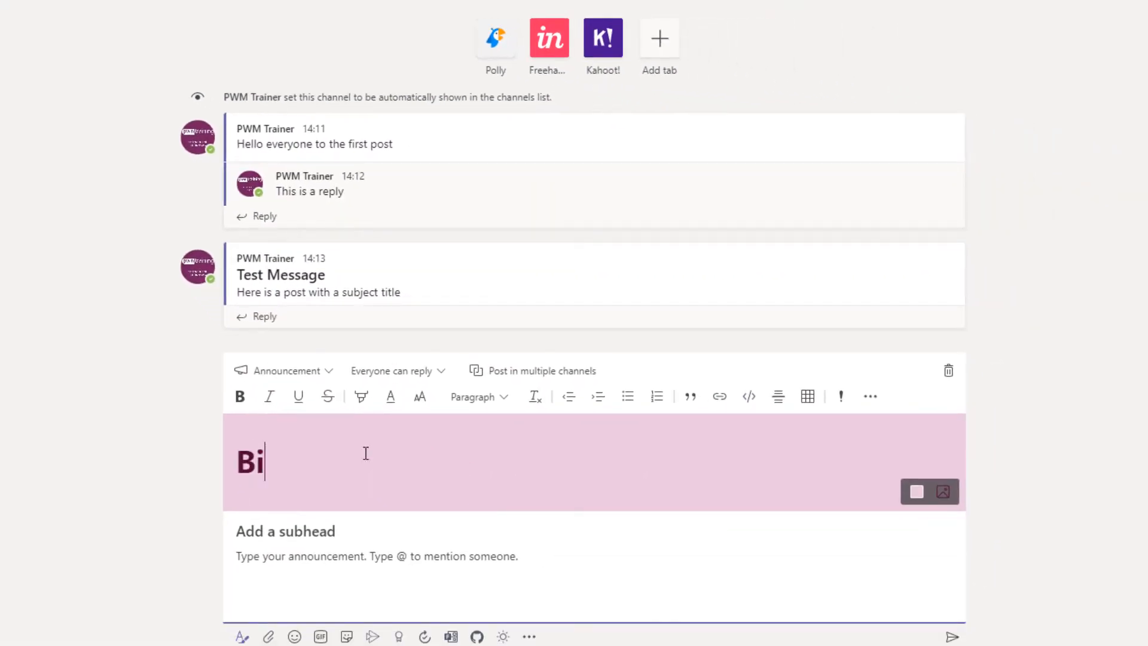
{"action": "type", "text": "g Announcement"}
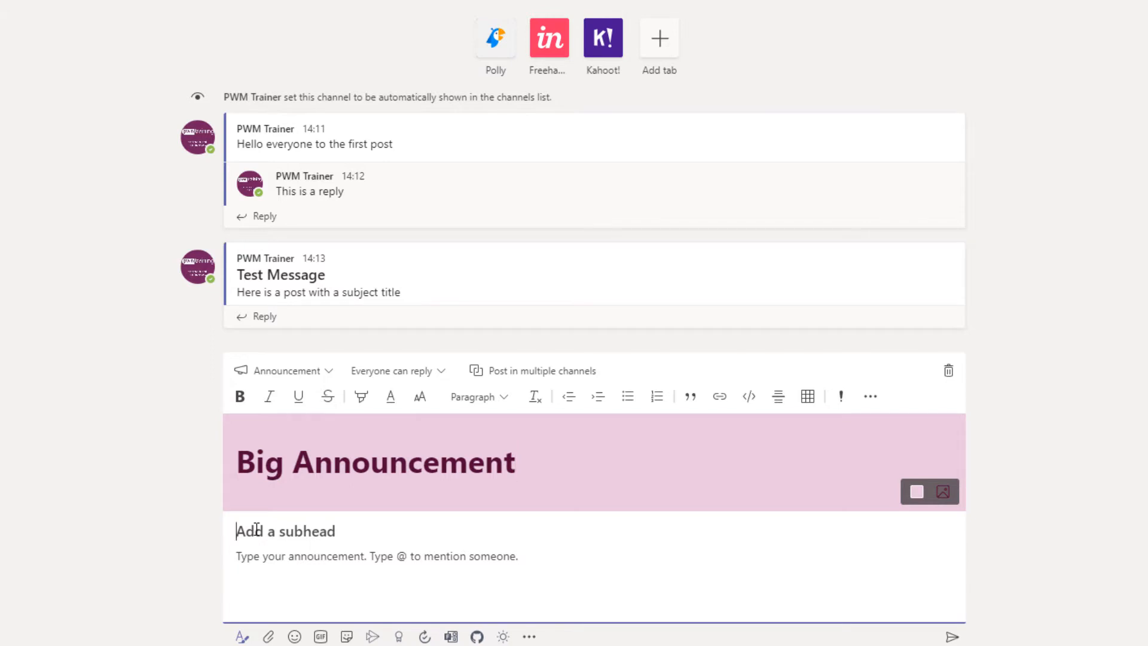
{"action": "type", "text": "New Member of Staff"}
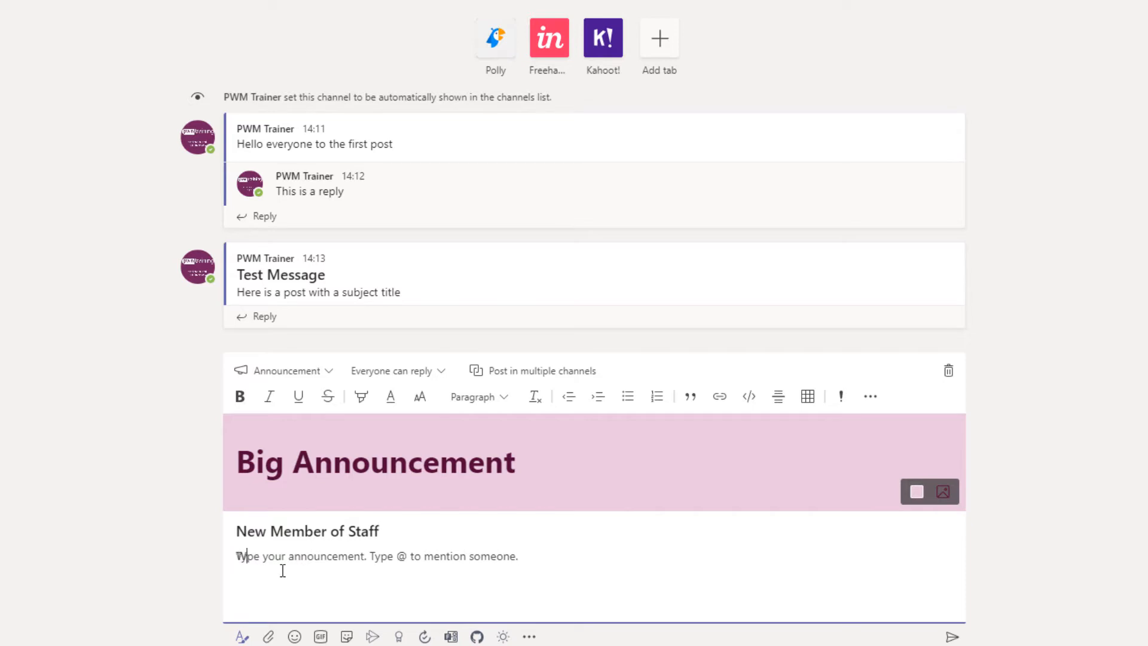
{"action": "type", "text": "Welcome Joe Bloggs"}
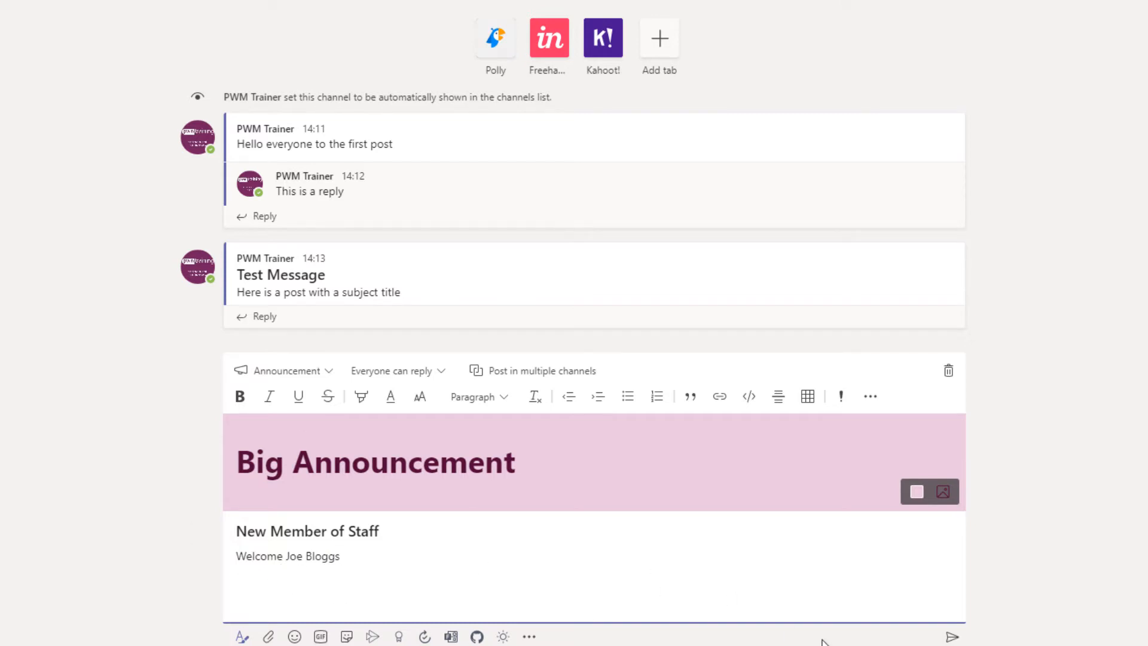
{"action": "left_click", "coordinate": [951, 637]}
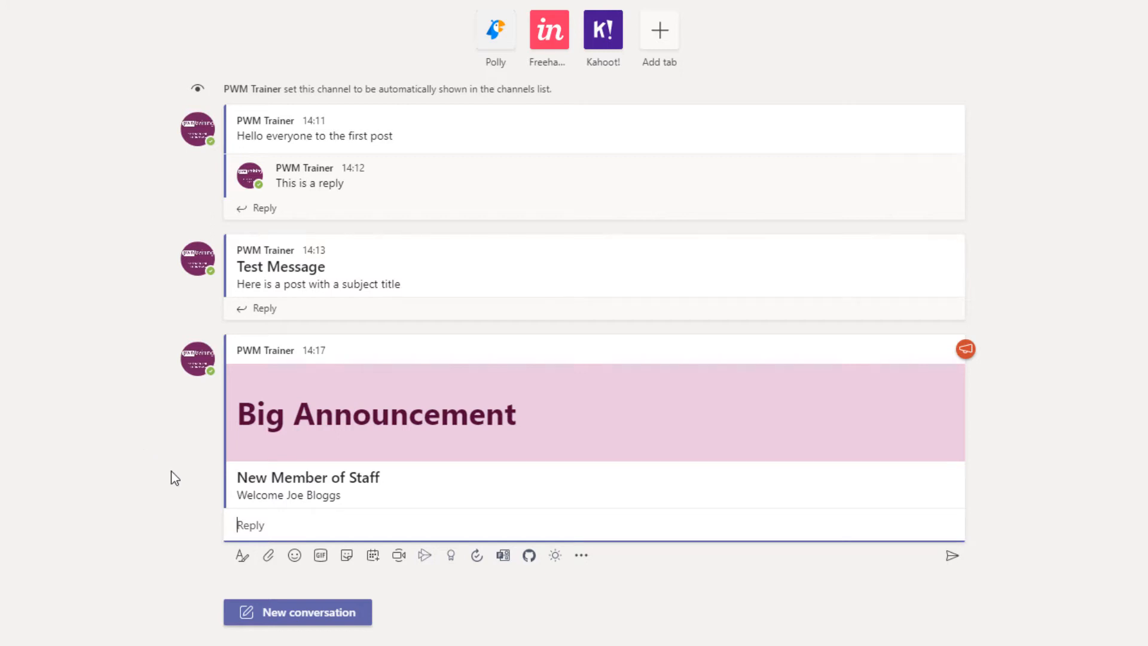
Start a new formatted conversation in the channel and give it the subject "Word Doc for review".
{"action": "left_click", "coordinate": [292, 616]}
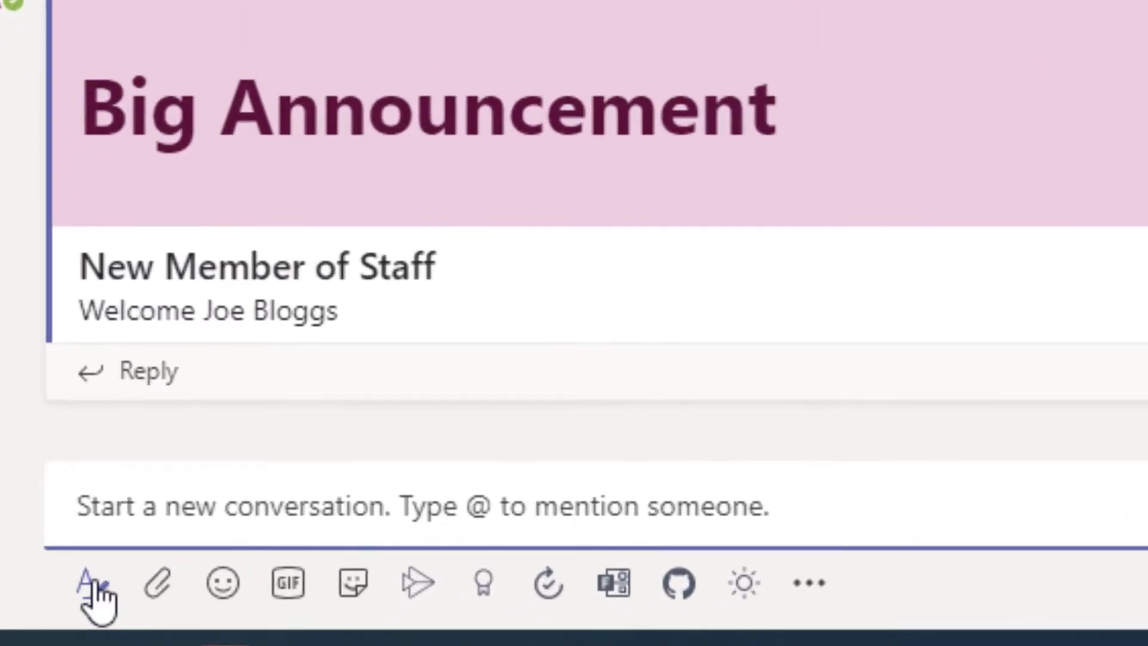
{"action": "left_click", "coordinate": [94, 583]}
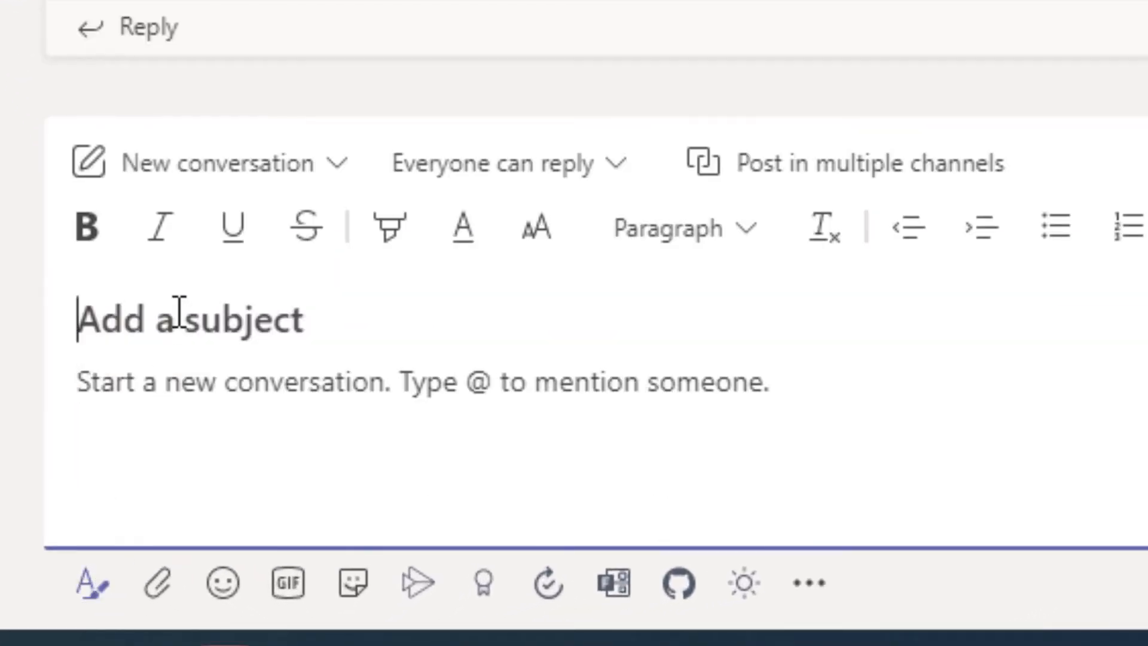
{"action": "type", "text": "Word"}
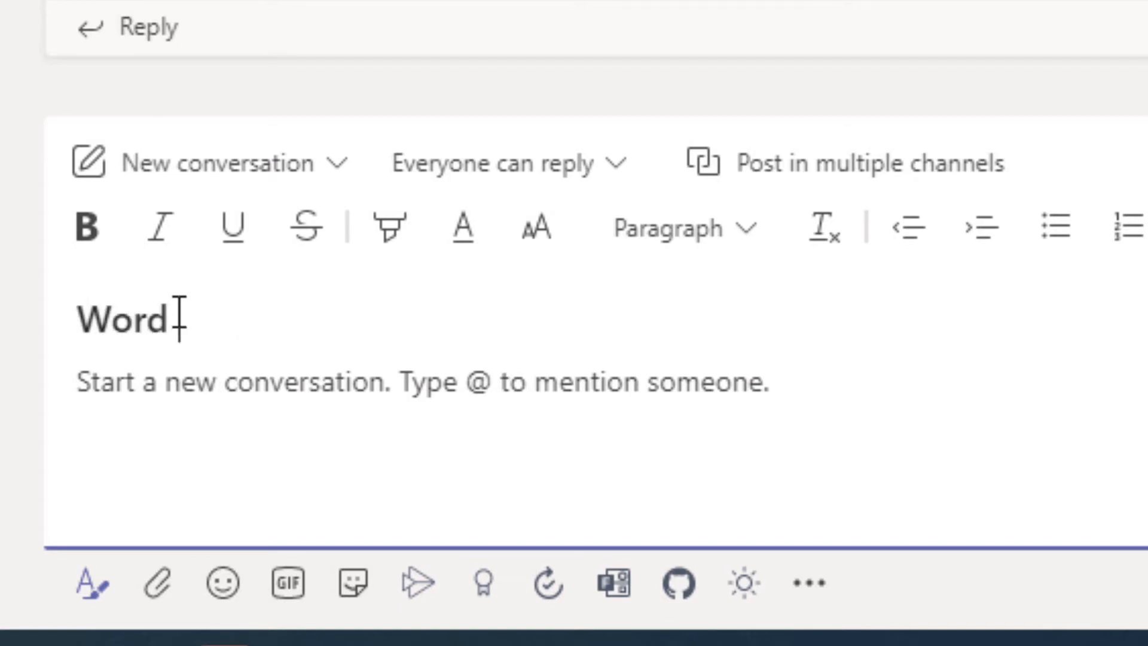
{"action": "type", "text": " Doc for re"}
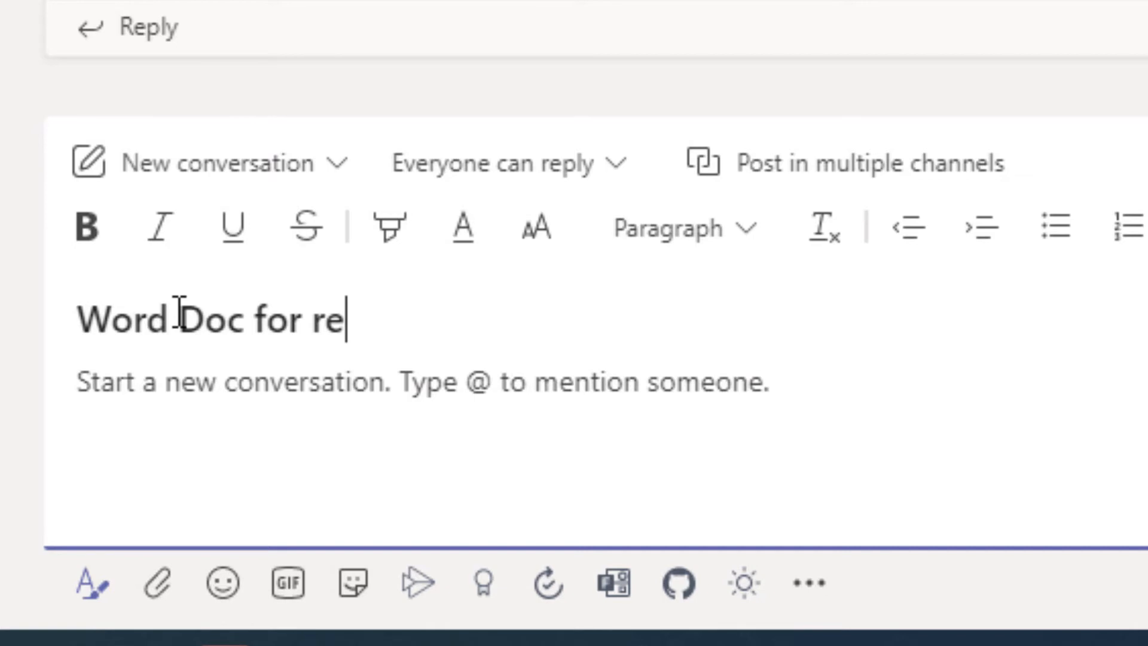
{"action": "type", "text": "wiew"}
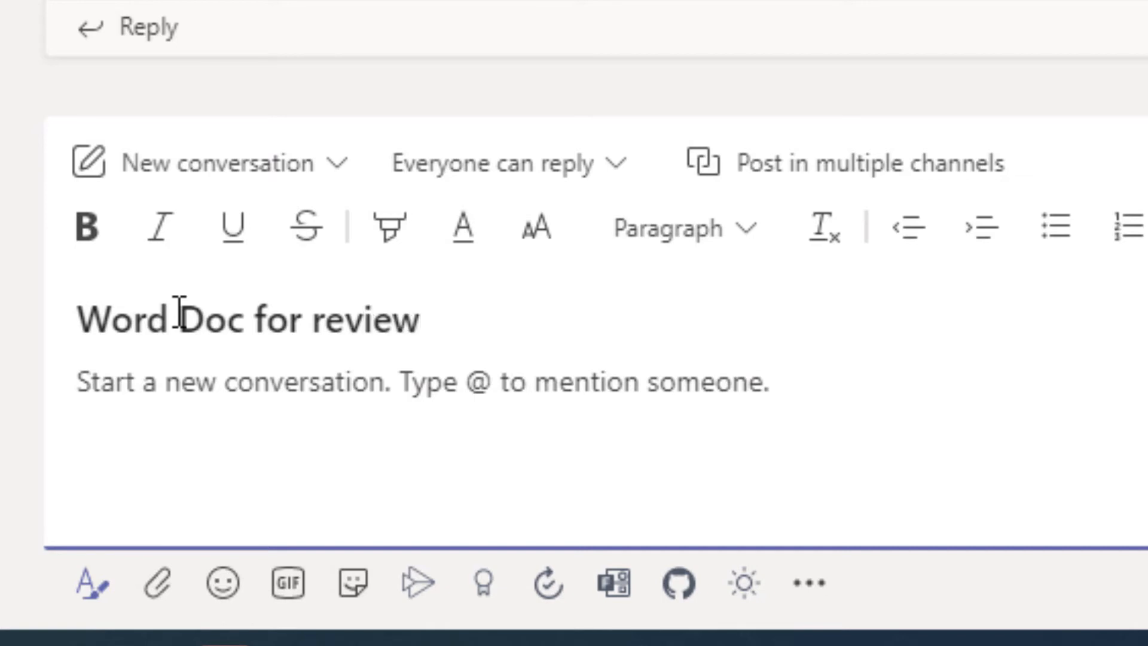
Attach the Word document "SB fault report" from the computer's Rainsbrook Files folder and post it with the body "Please review".
{"action": "left_click", "coordinate": [156, 604]}
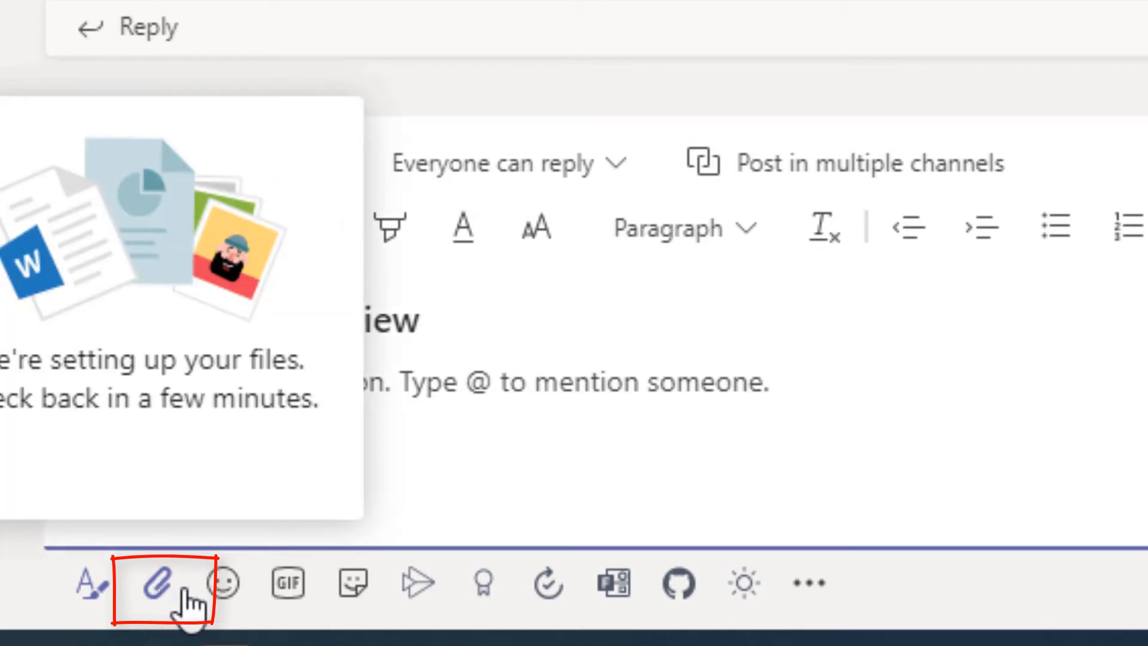
{"action": "left_click", "coordinate": [184, 591]}
{"action": "left_click", "coordinate": [179, 591]}
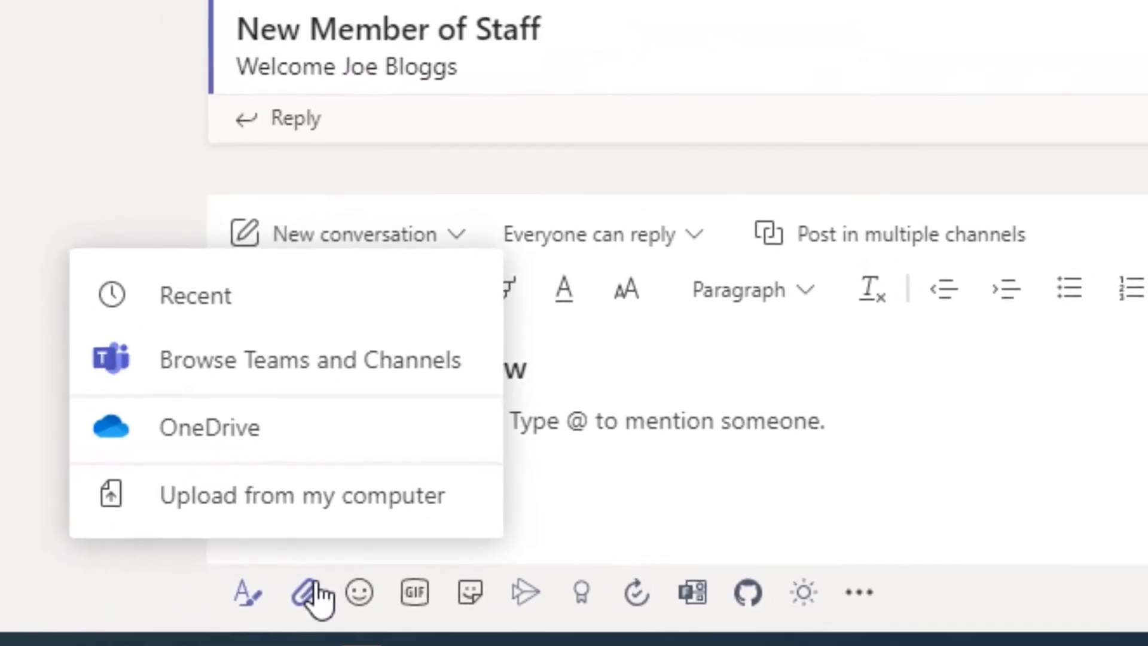
{"action": "left_click", "coordinate": [268, 515]}
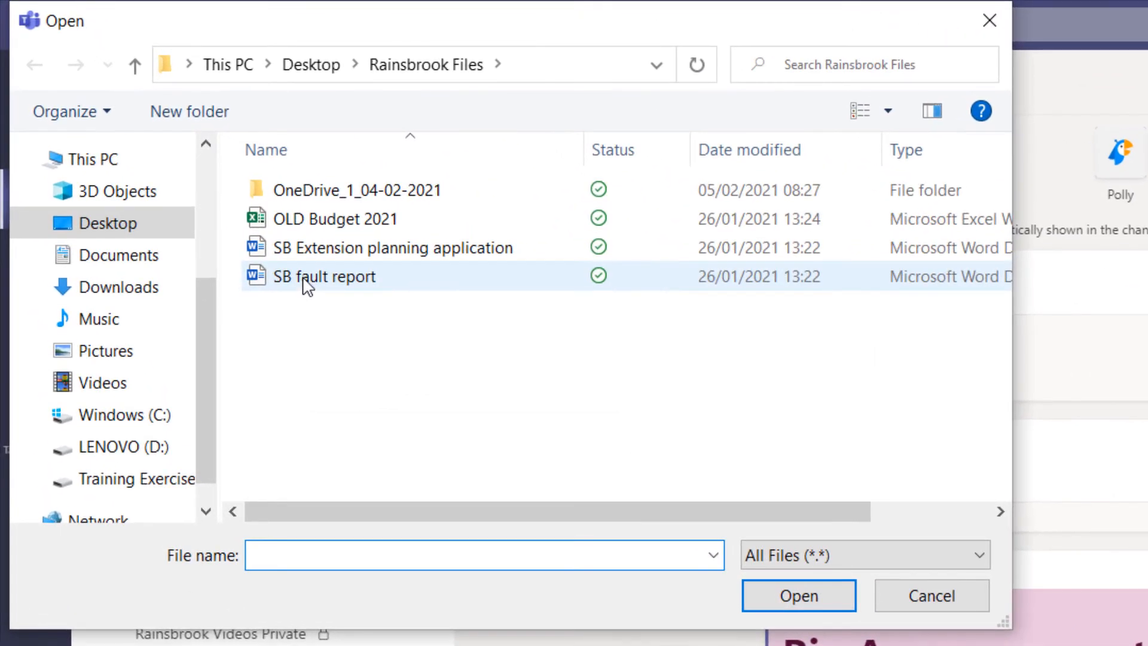
{"action": "double_click", "coordinate": [306, 281]}
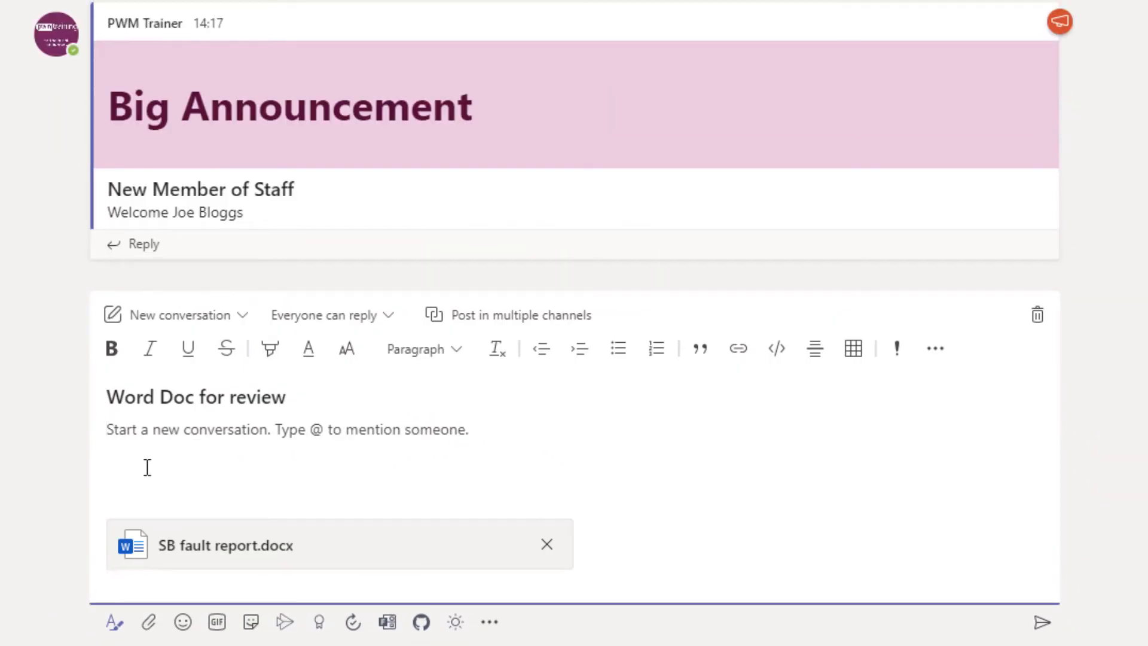
{"action": "type", "text": "Please review"}
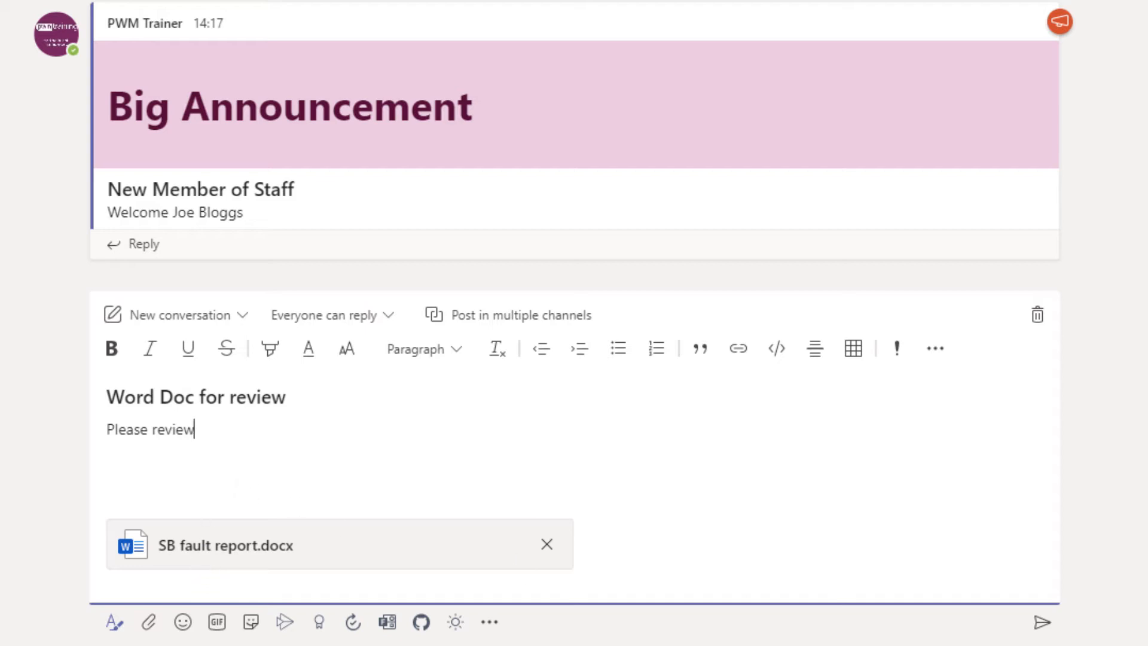
{"action": "left_click", "coordinate": [1043, 625]}
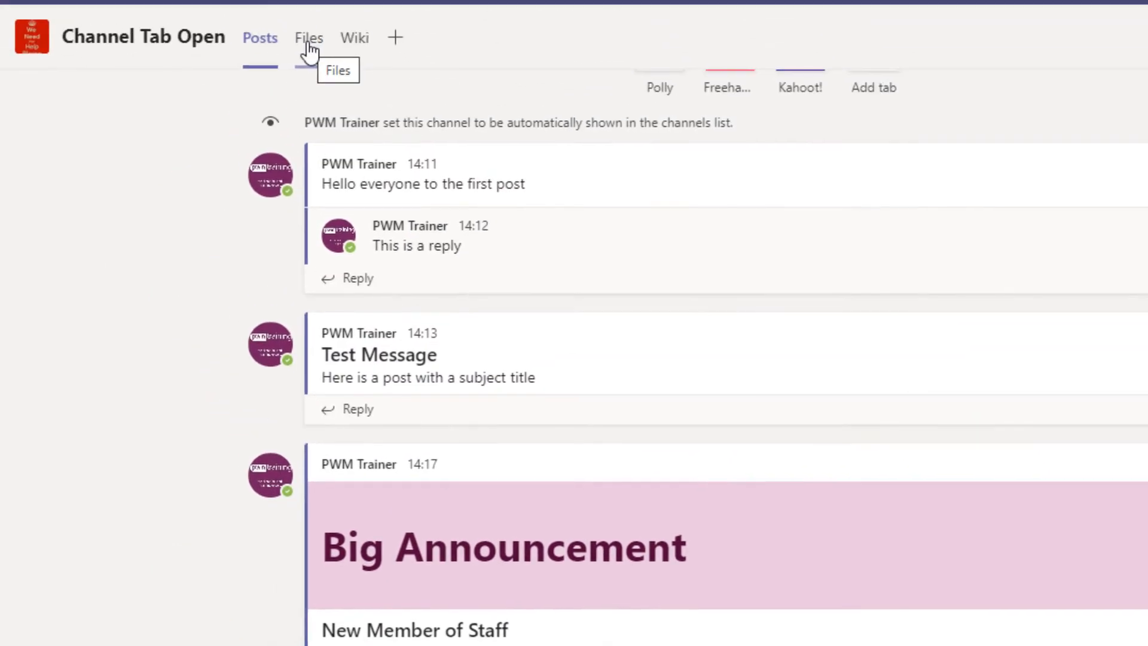
Check the channel's files for the document attached to the post and return to the posts.
{"action": "left_click", "coordinate": [307, 41]}
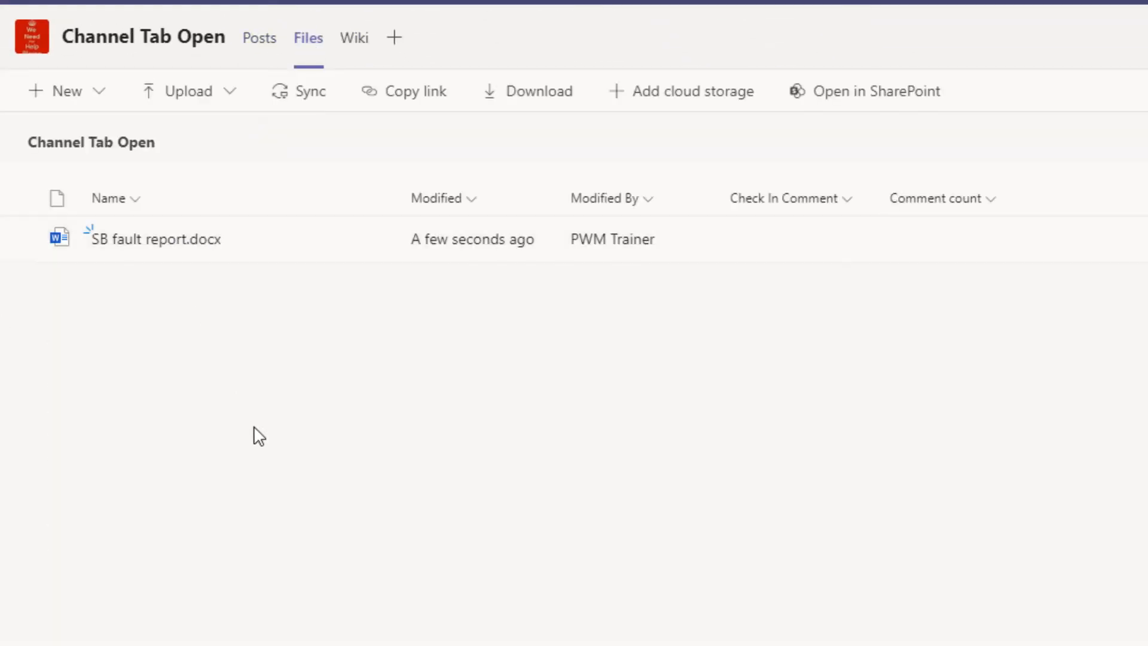
{"action": "left_click", "coordinate": [261, 41]}
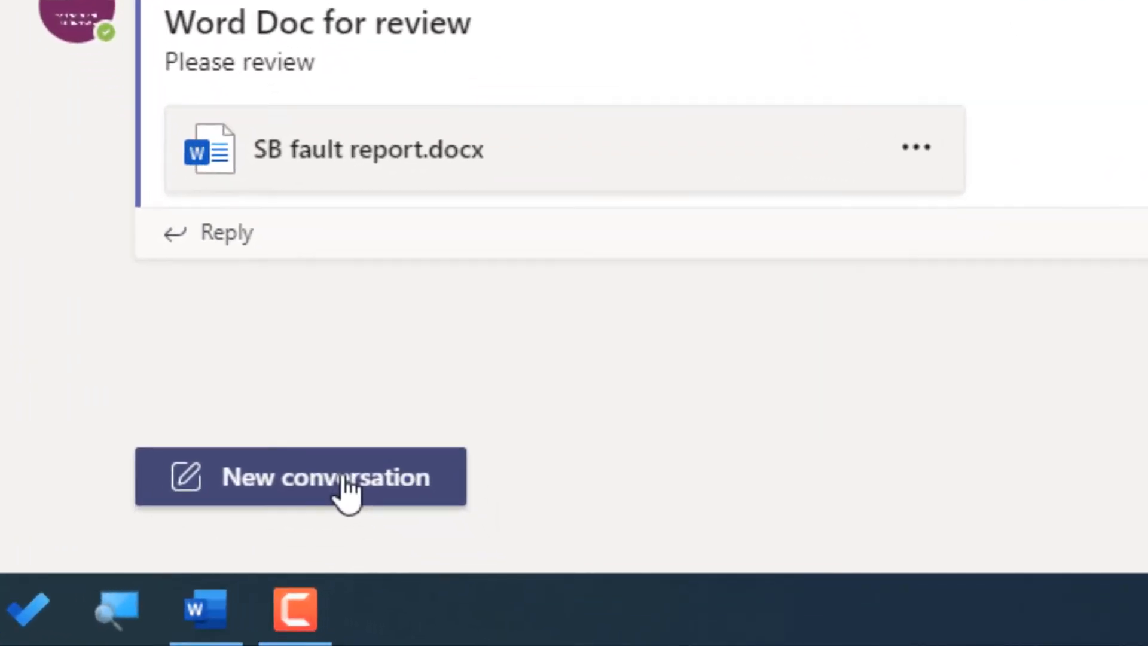
Start another new conversation in the channel and insert the smiling face emoji.
{"action": "left_click", "coordinate": [448, 556]}
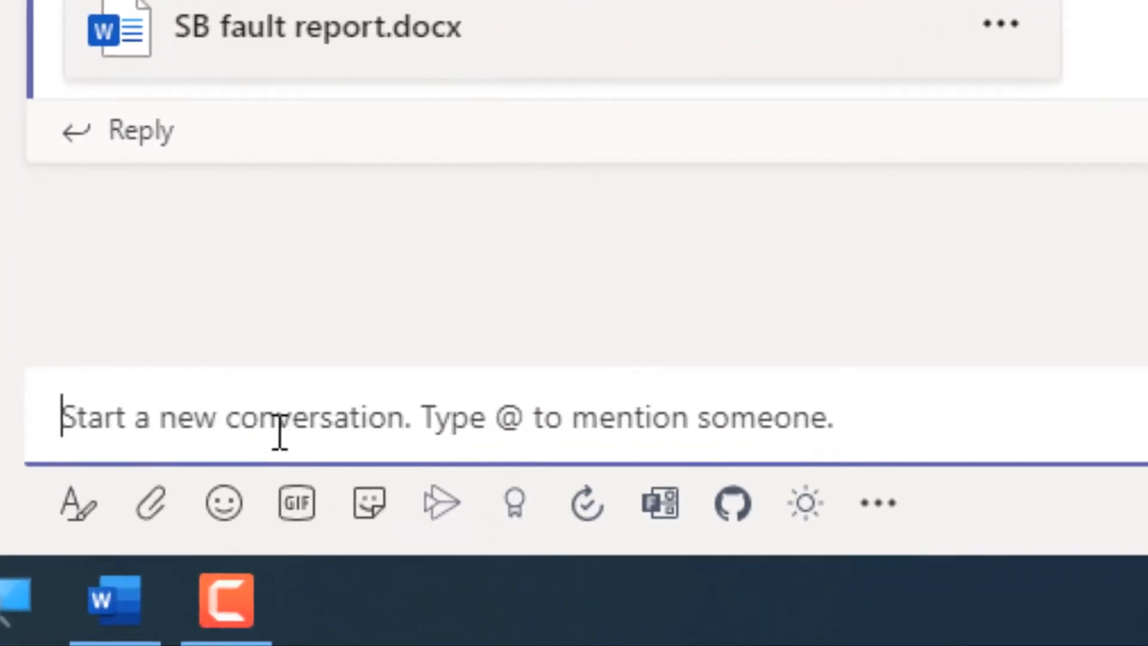
{"action": "left_click", "coordinate": [220, 509]}
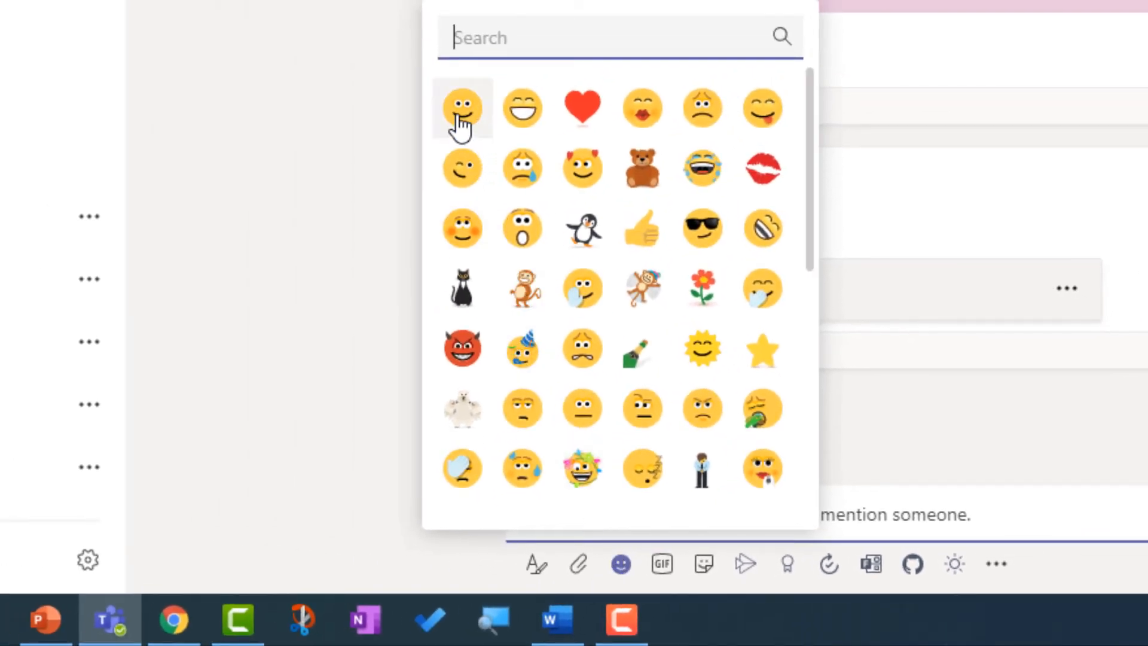
{"action": "left_click", "coordinate": [460, 122]}
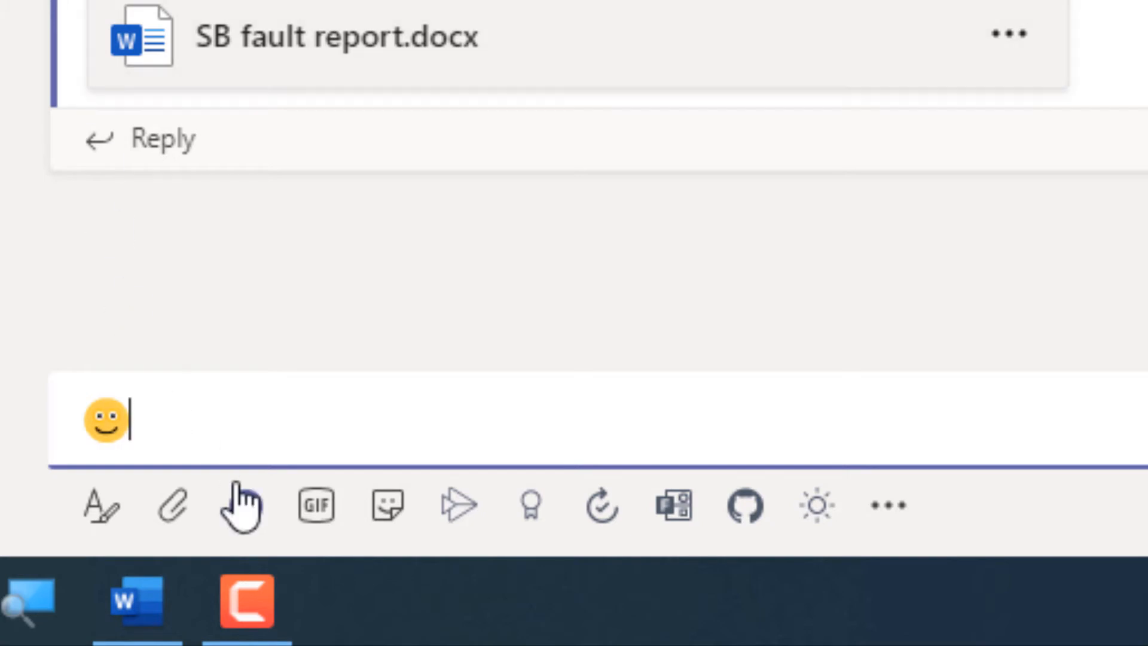
Search the GIFs for "Kindness", add the "Give Yourself a Break" GIF after the emoji and post the message.
{"action": "left_click", "coordinate": [325, 519]}
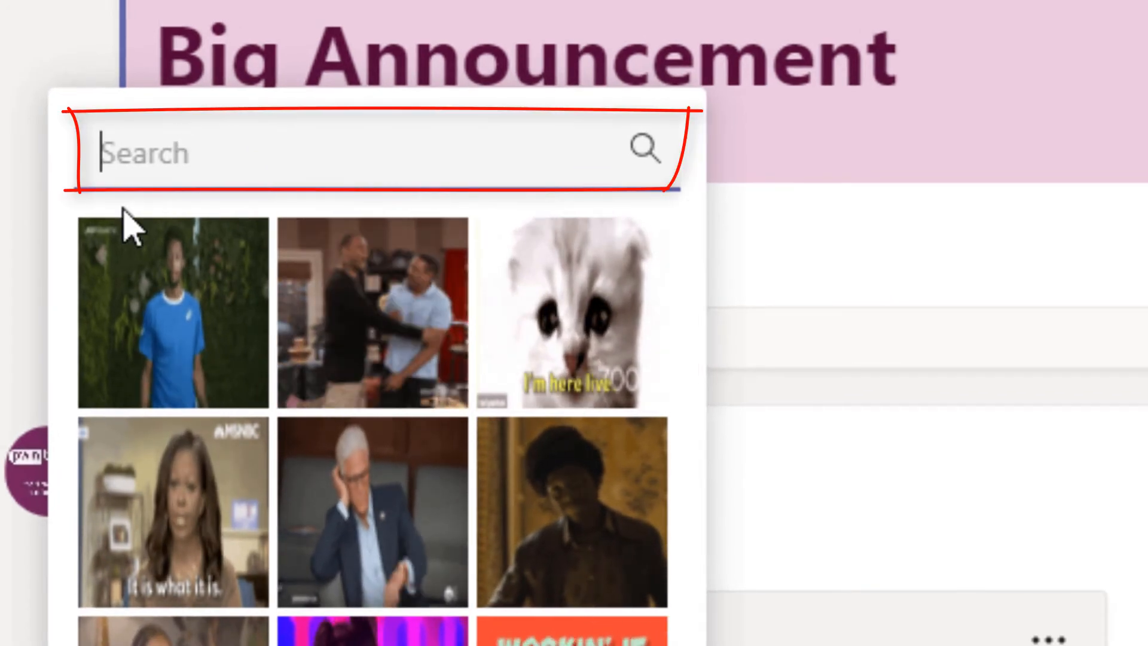
{"action": "type", "text": "Kindne"}
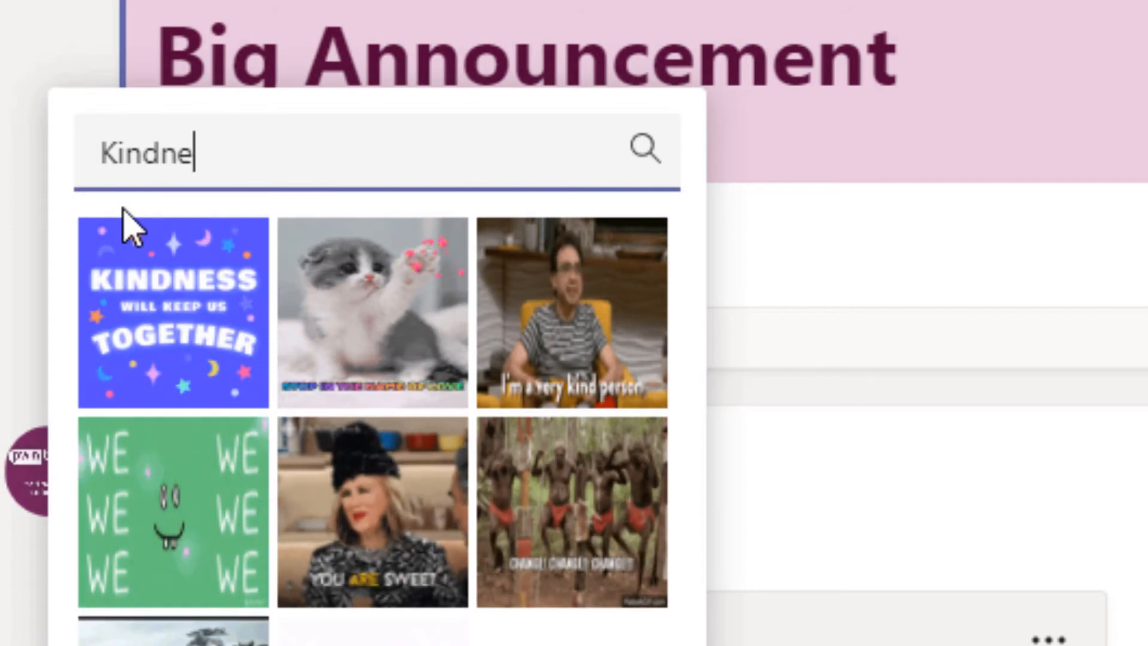
{"action": "type", "text": "ss"}
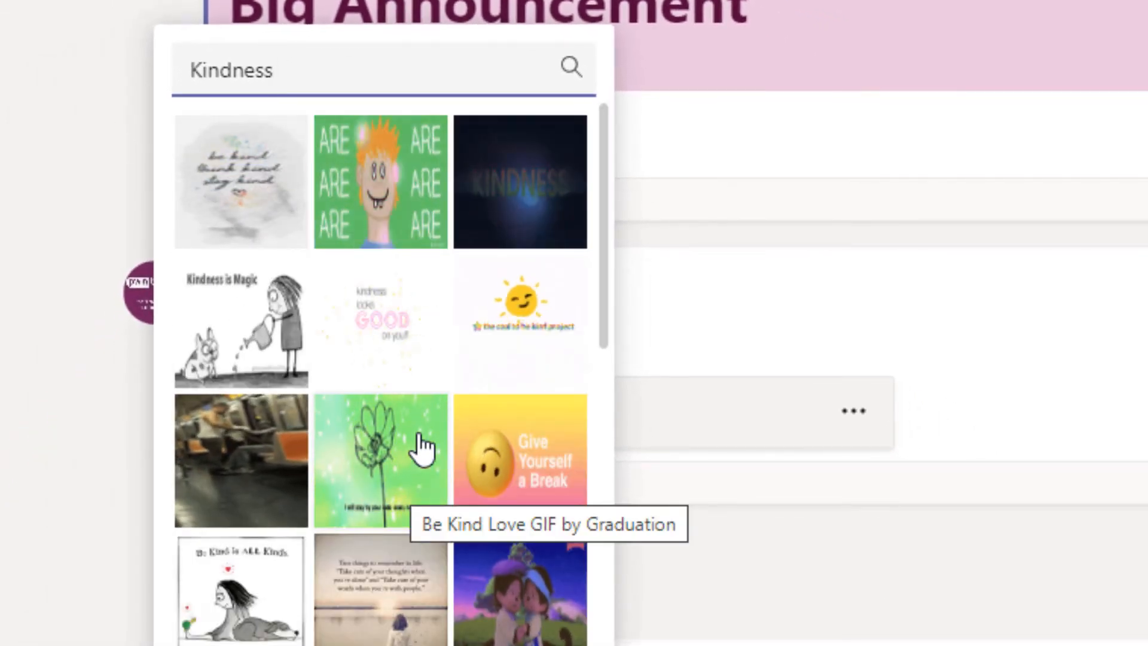
{"action": "key", "text": "Escape"}
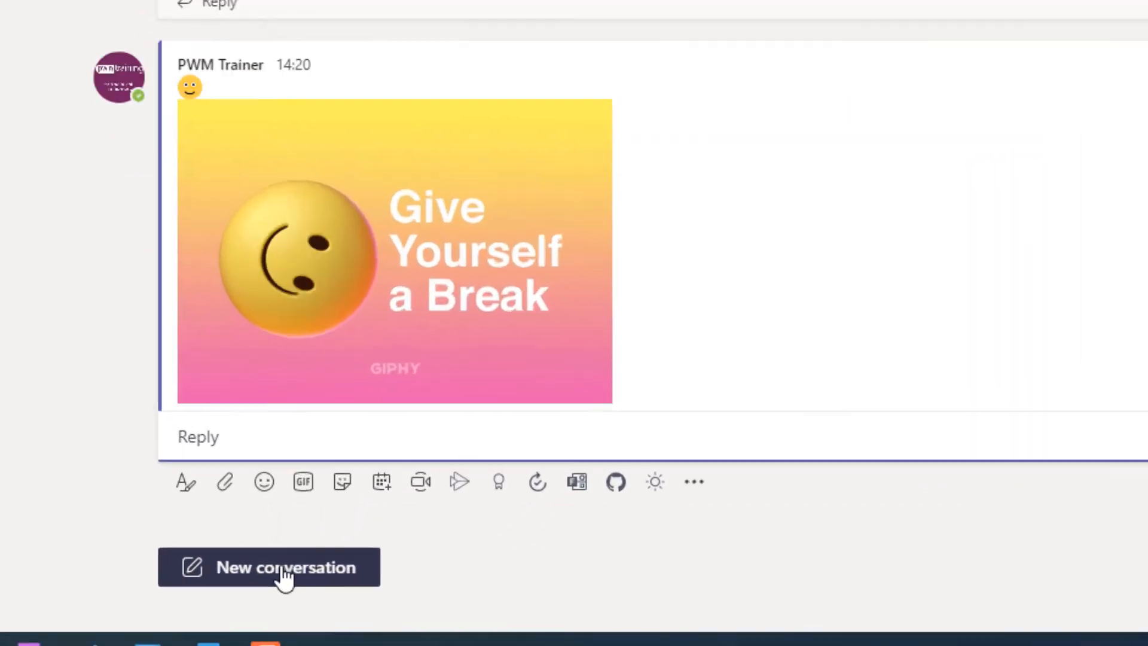
Post a new conversation containing a Weather card for Milton Keynes.
{"action": "left_click", "coordinate": [290, 618]}
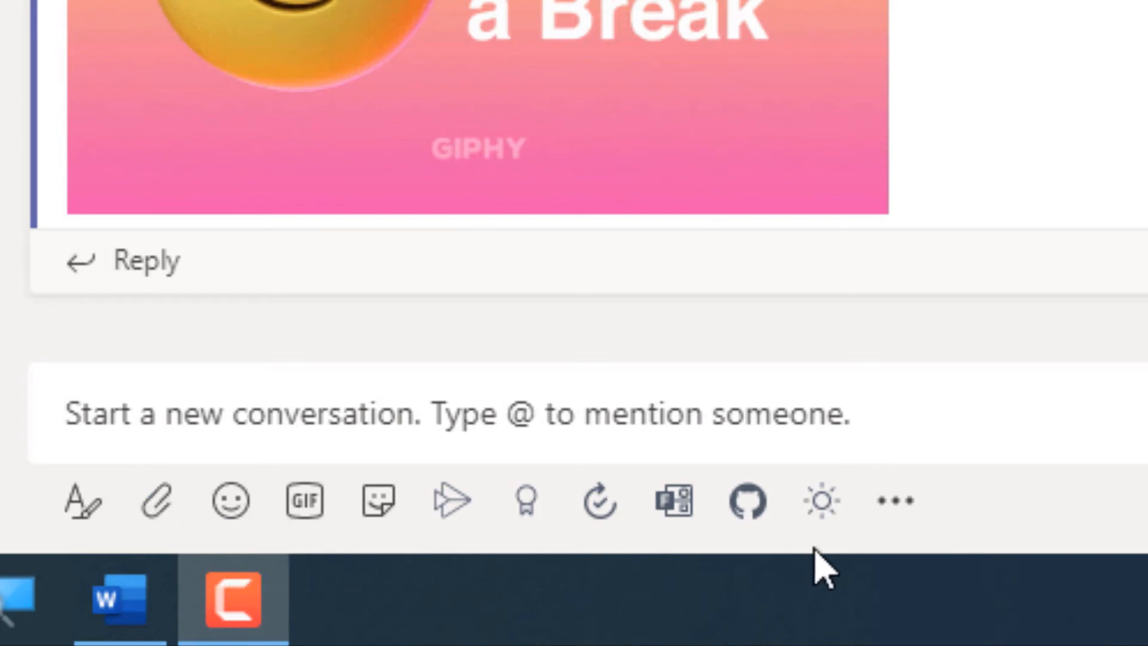
{"action": "left_click", "coordinate": [817, 503]}
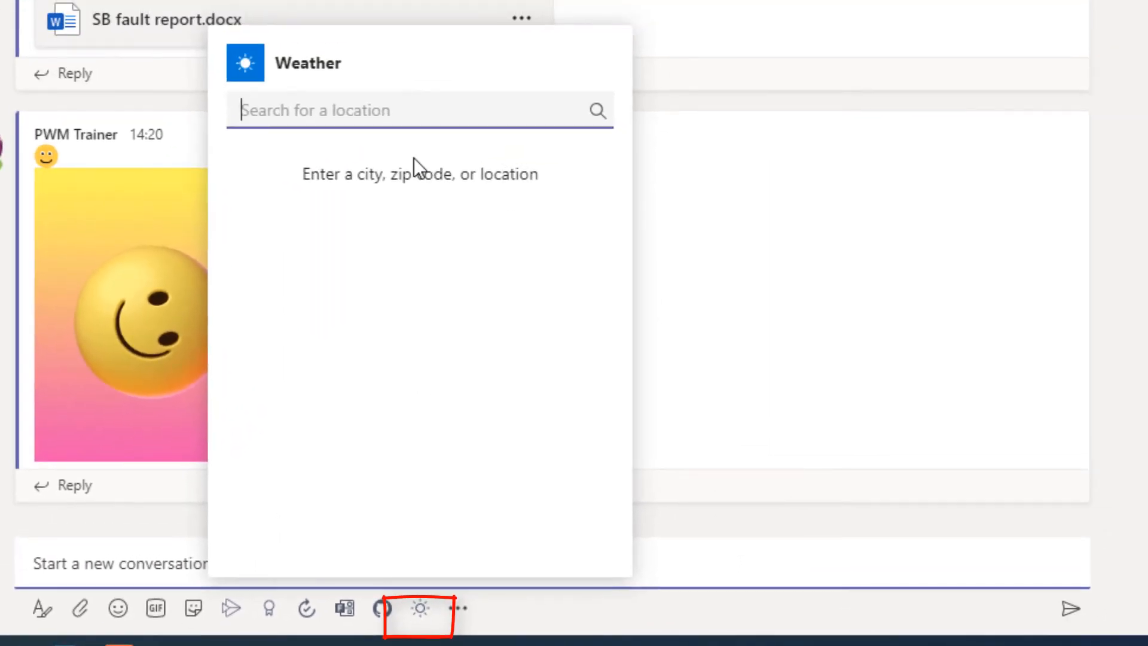
{"action": "type", "text": "milton keynes"}
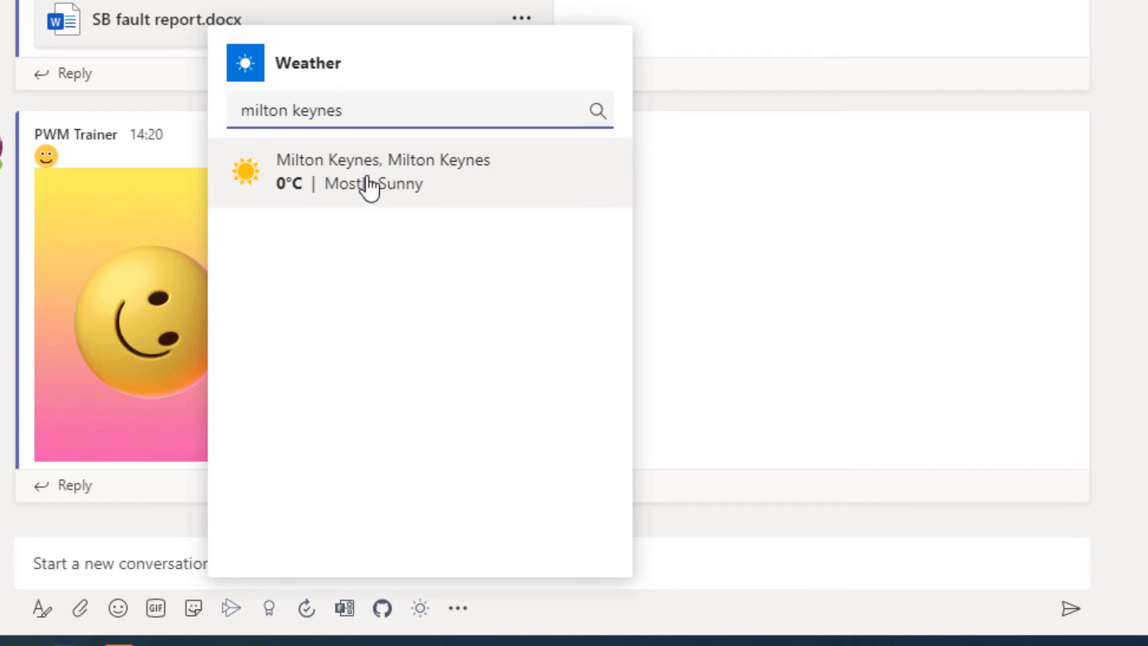
{"action": "left_click", "coordinate": [366, 185]}
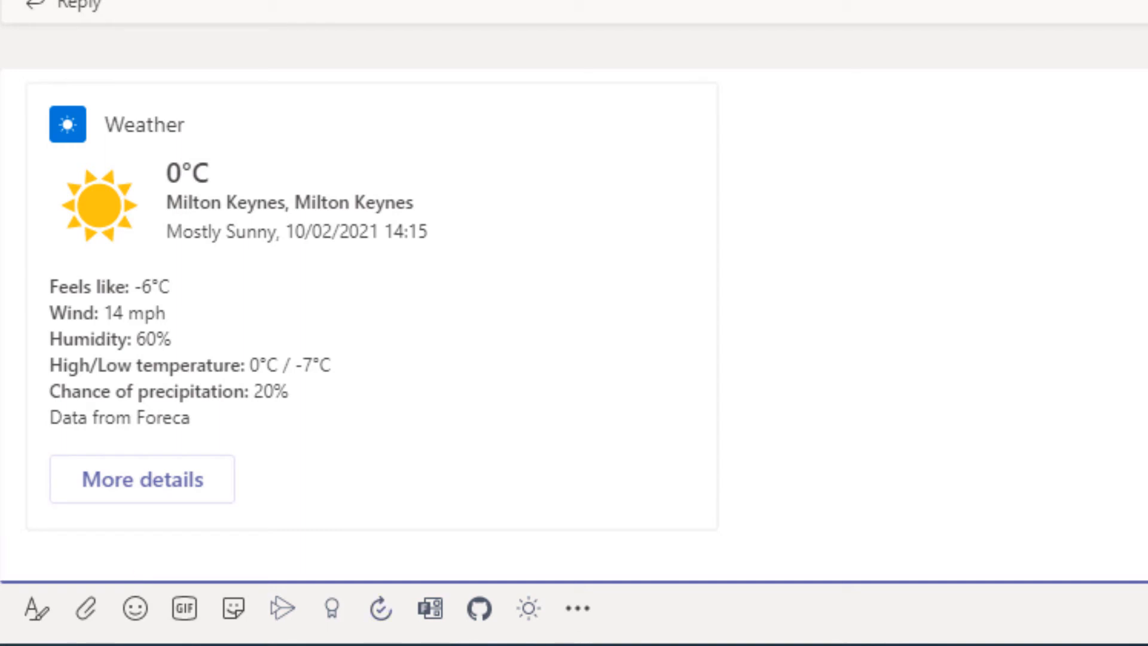
{"action": "key", "text": "Return"}
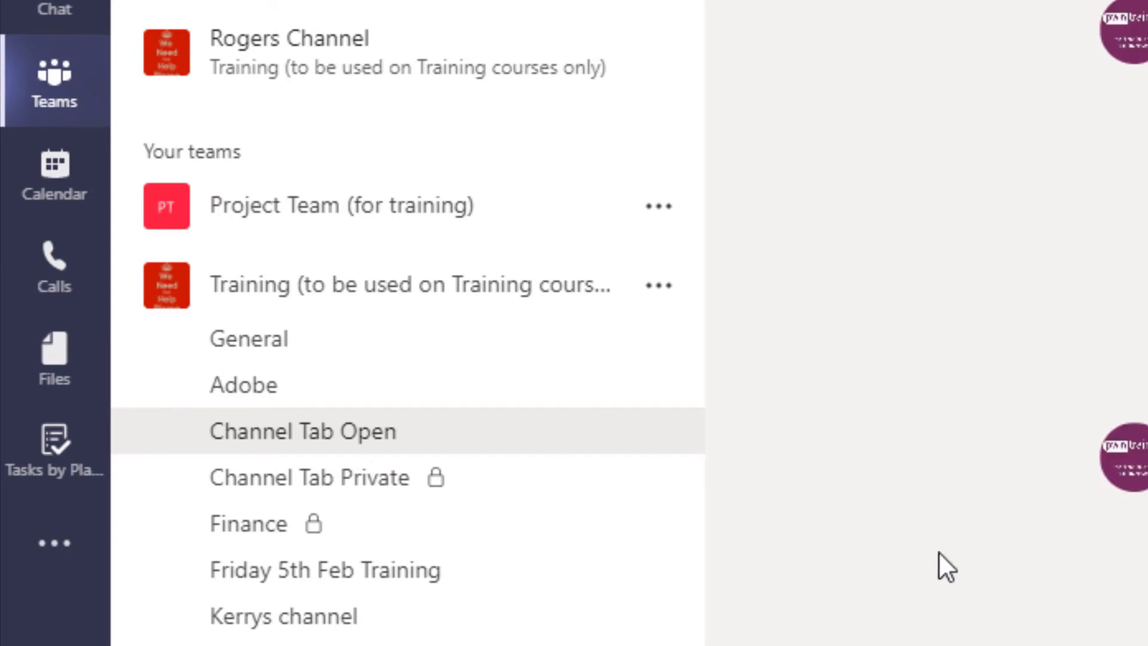
Get the email address of the channel "Channel Tab Open" and copy it.
{"action": "mouse_move", "coordinate": [622, 432]}
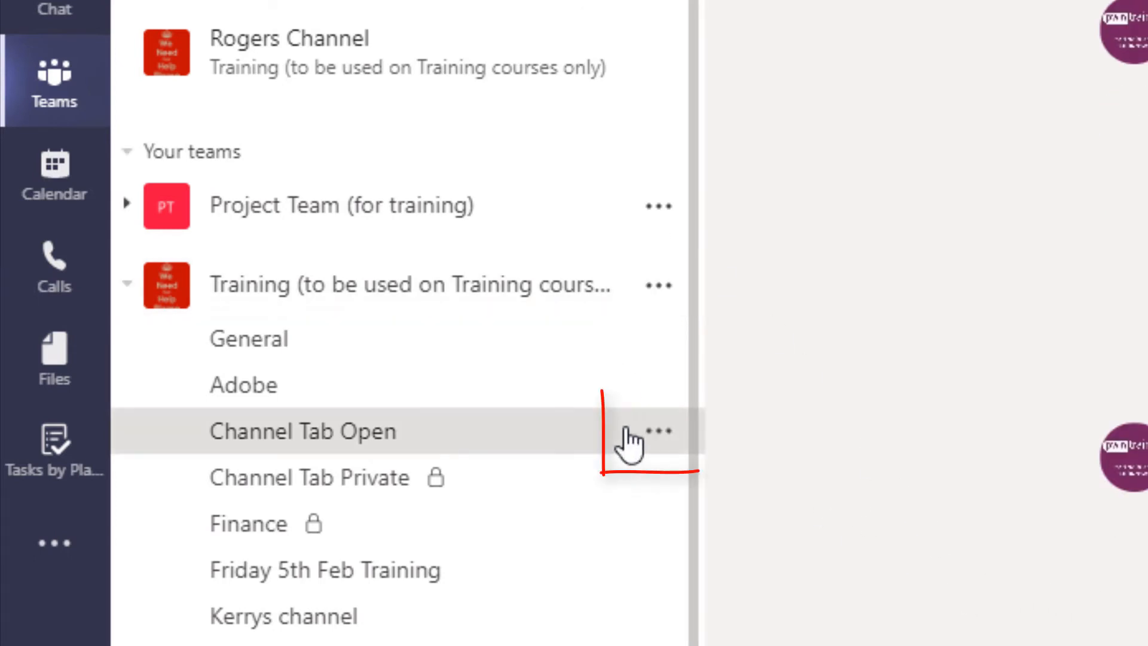
{"action": "left_click", "coordinate": [659, 442]}
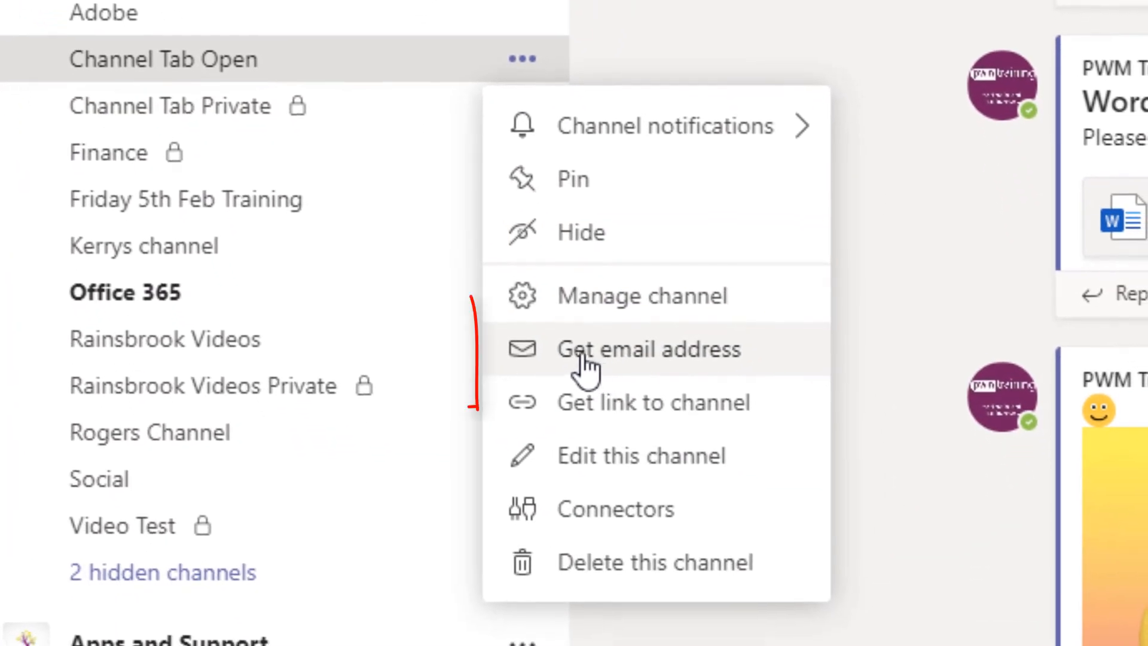
{"action": "left_click", "coordinate": [624, 366]}
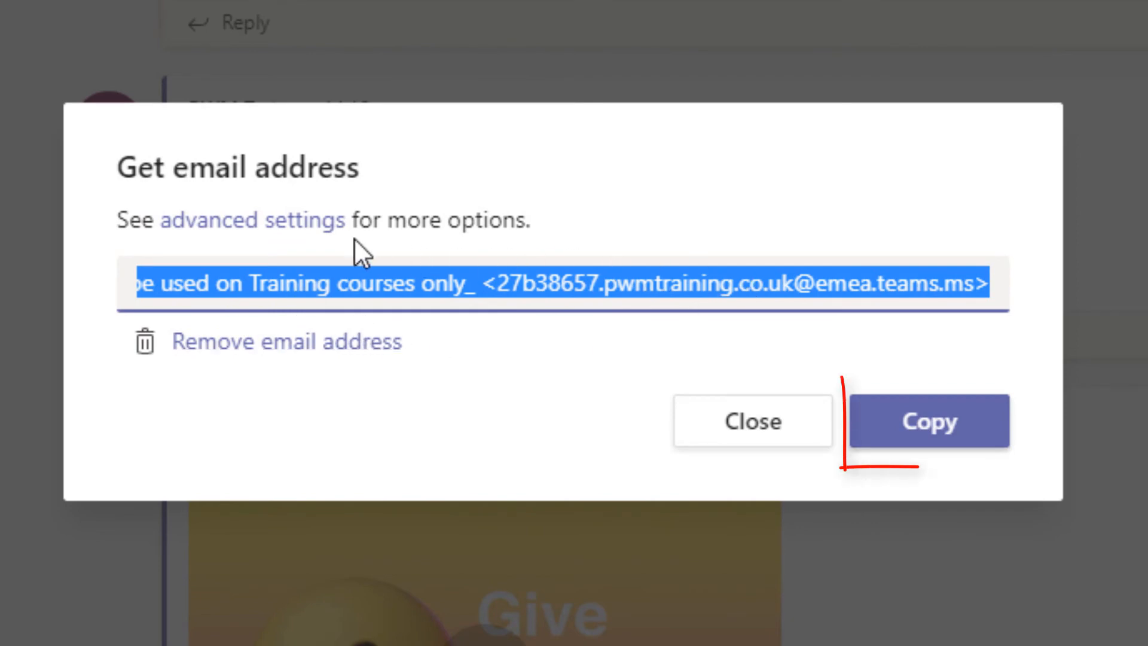
{"action": "left_click", "coordinate": [914, 422]}
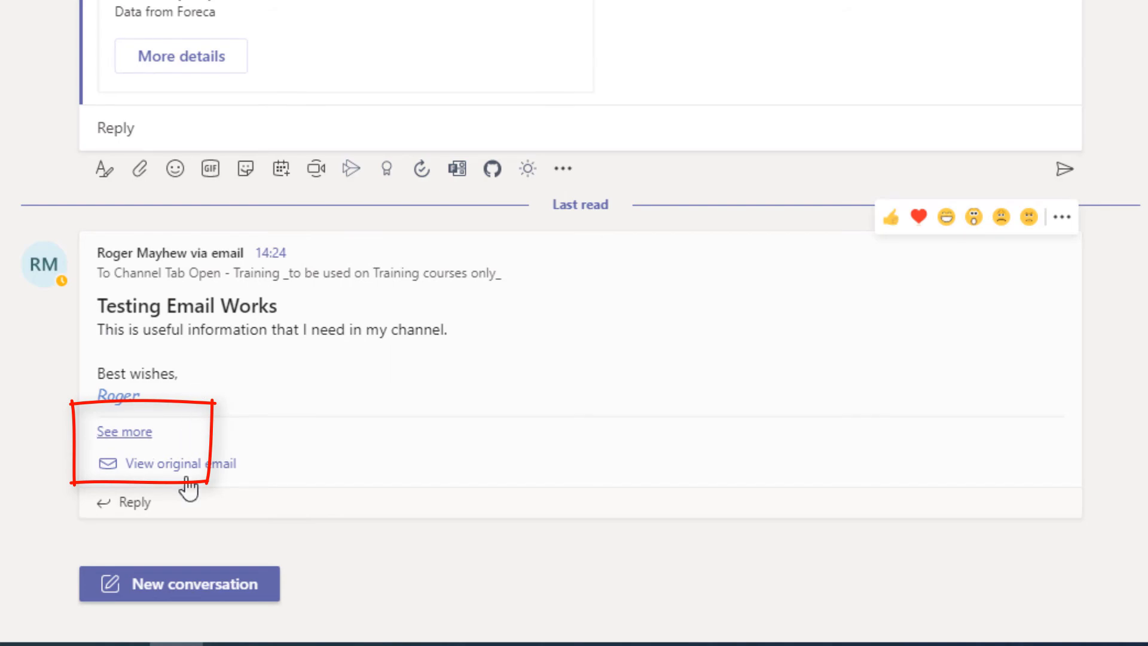
Expand the emailed post "Testing Email Works", read its full content and collapse it again.
{"action": "left_click", "coordinate": [145, 433]}
{"action": "scroll", "coordinate": [438, 462], "scroll_direction": "down", "scroll_amount": 9}
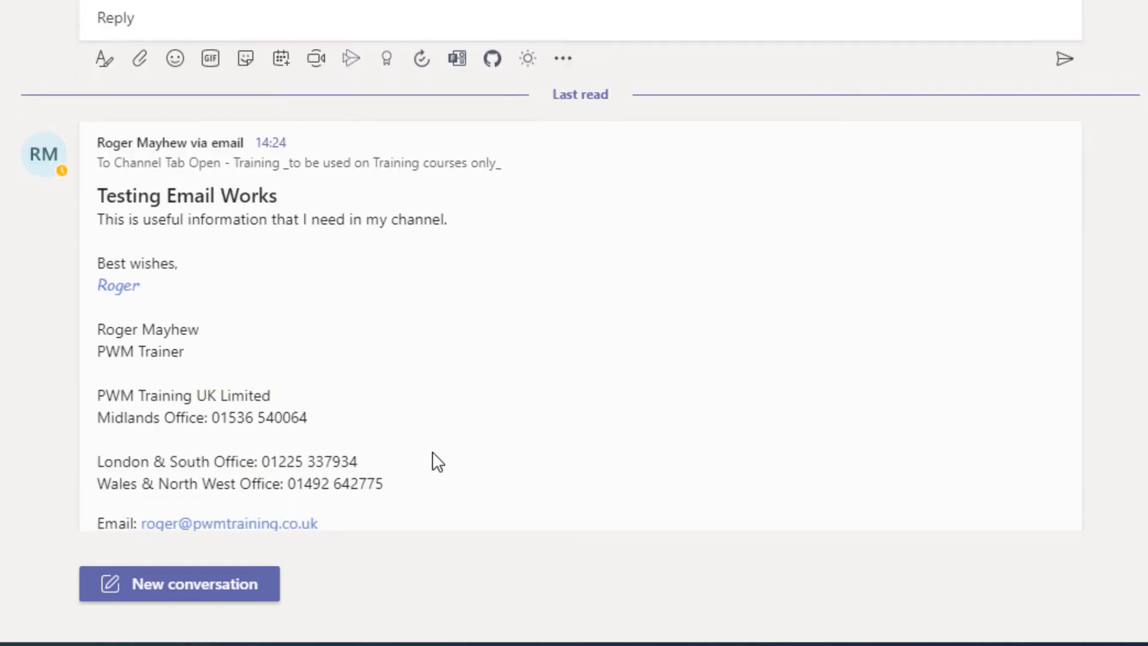
{"action": "scroll", "coordinate": [281, 221], "scroll_direction": "down", "scroll_amount": 3}
{"action": "scroll", "coordinate": [287, 231], "scroll_direction": "up", "scroll_amount": 8}
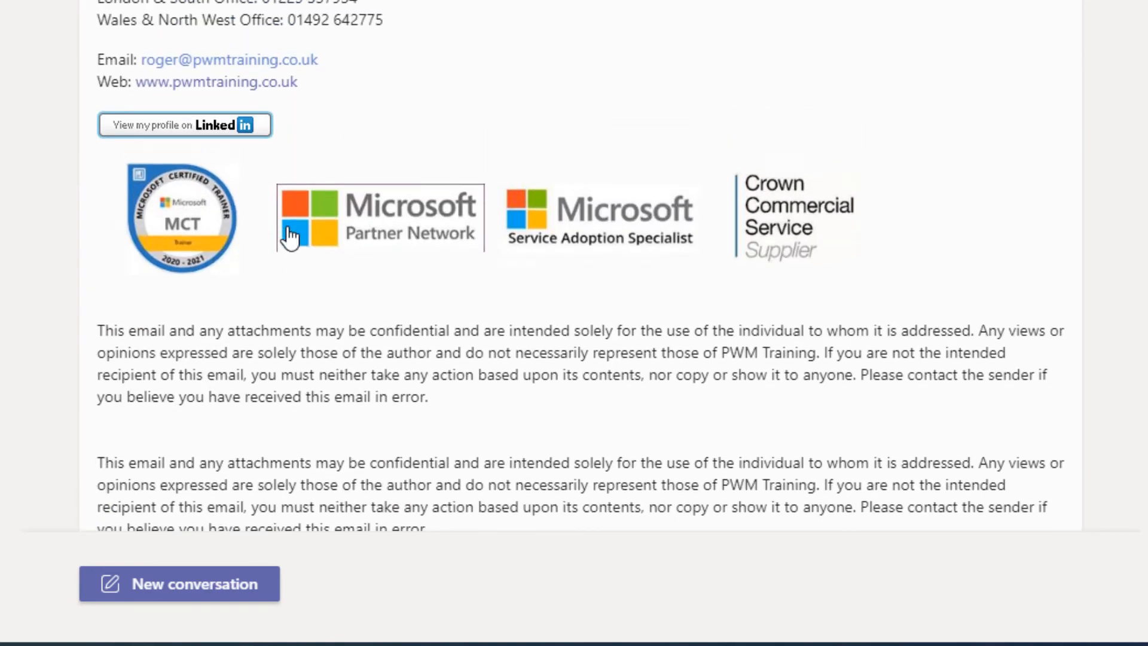
{"action": "scroll", "coordinate": [296, 233], "scroll_direction": "up", "scroll_amount": 7}
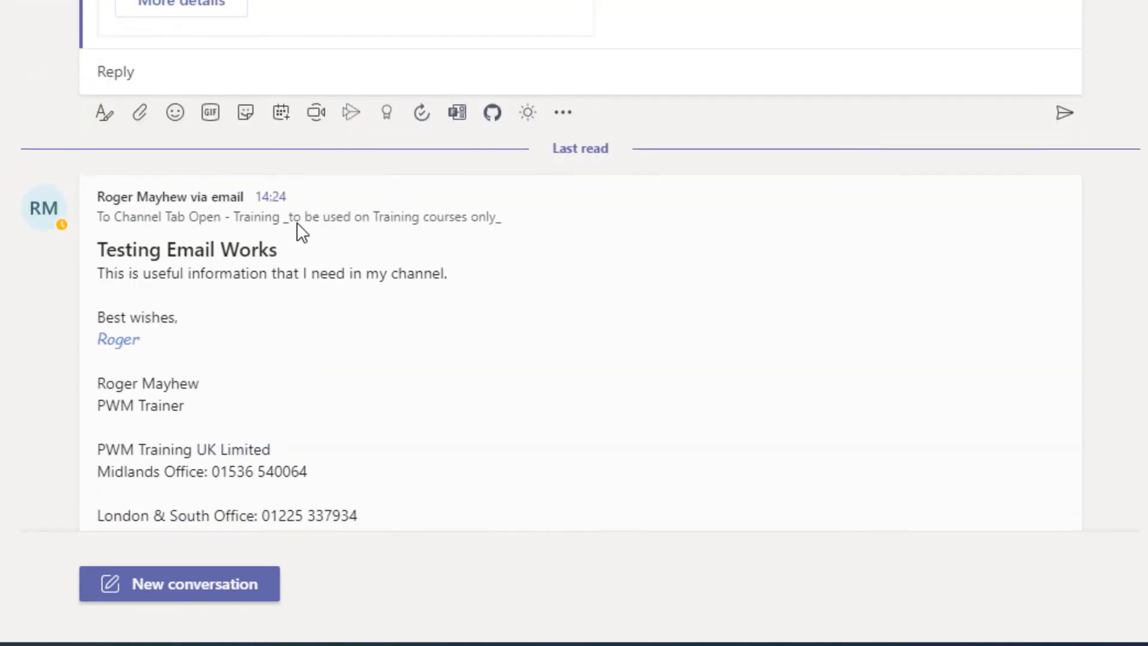
{"action": "scroll", "coordinate": [302, 225], "scroll_direction": "down", "scroll_amount": 15}
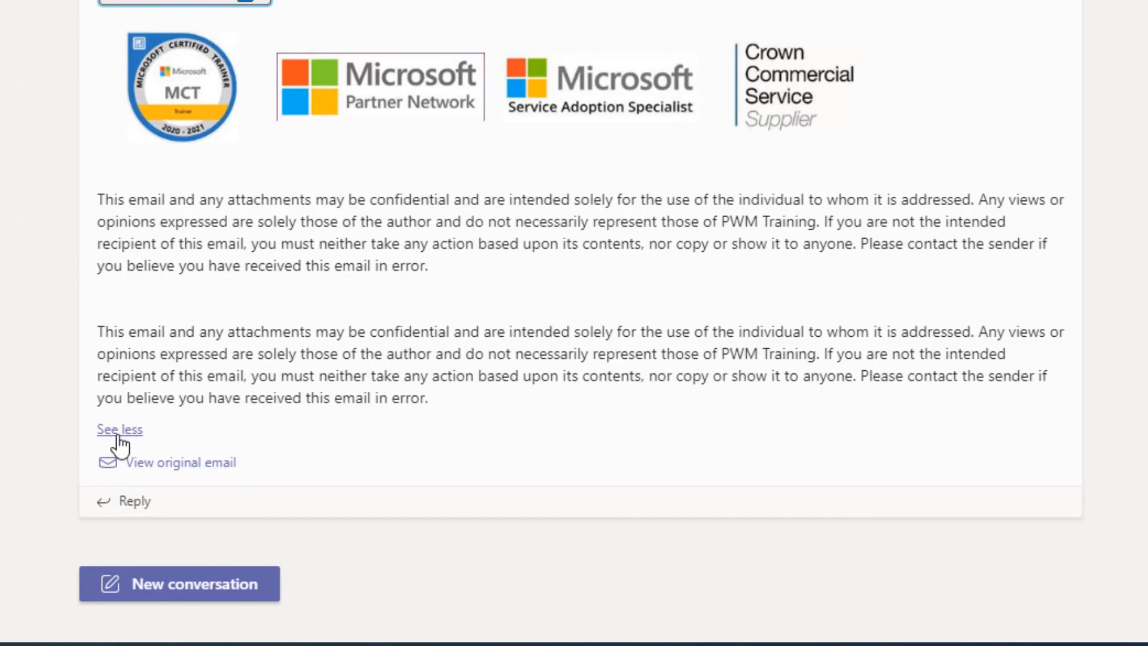
{"action": "left_click", "coordinate": [115, 430]}
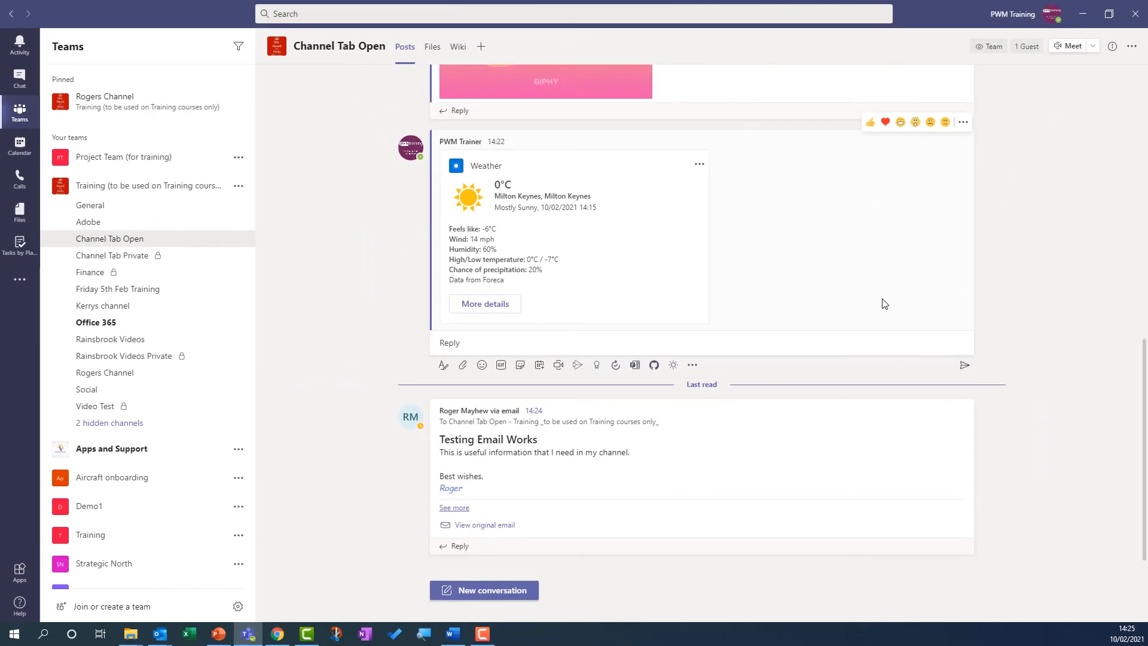
{"action": "scroll", "coordinate": [884, 304], "scroll_direction": "up", "scroll_amount": 5}
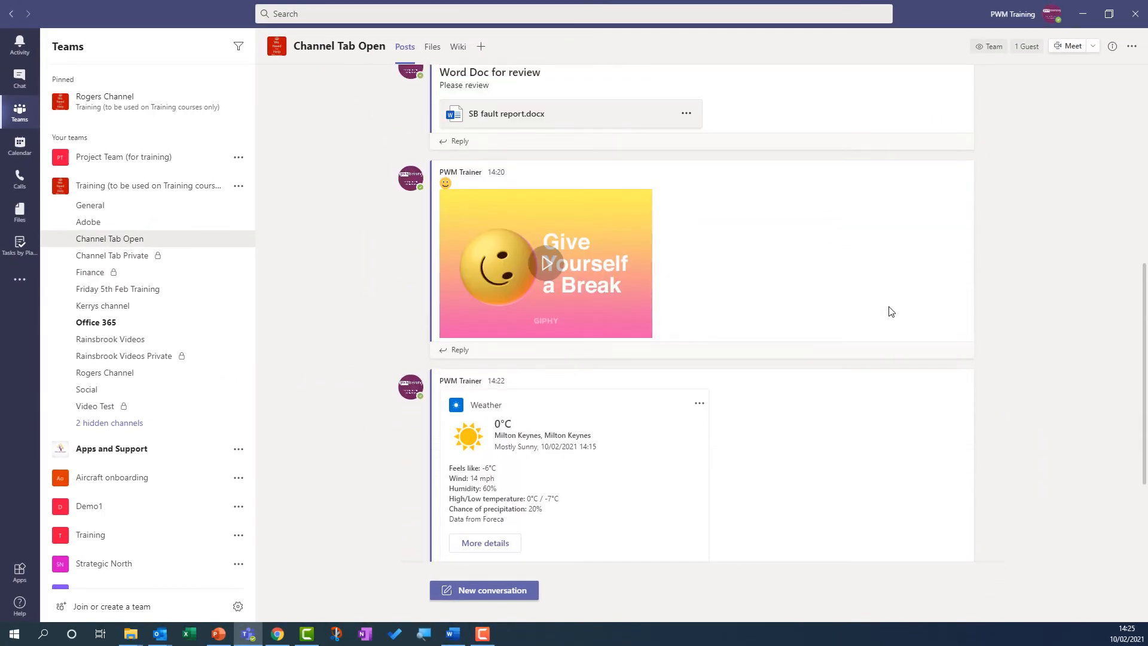
Save the channel post "Word Doc for review" as a message to return to.
{"action": "scroll", "coordinate": [894, 318], "scroll_direction": "up", "scroll_amount": 2}
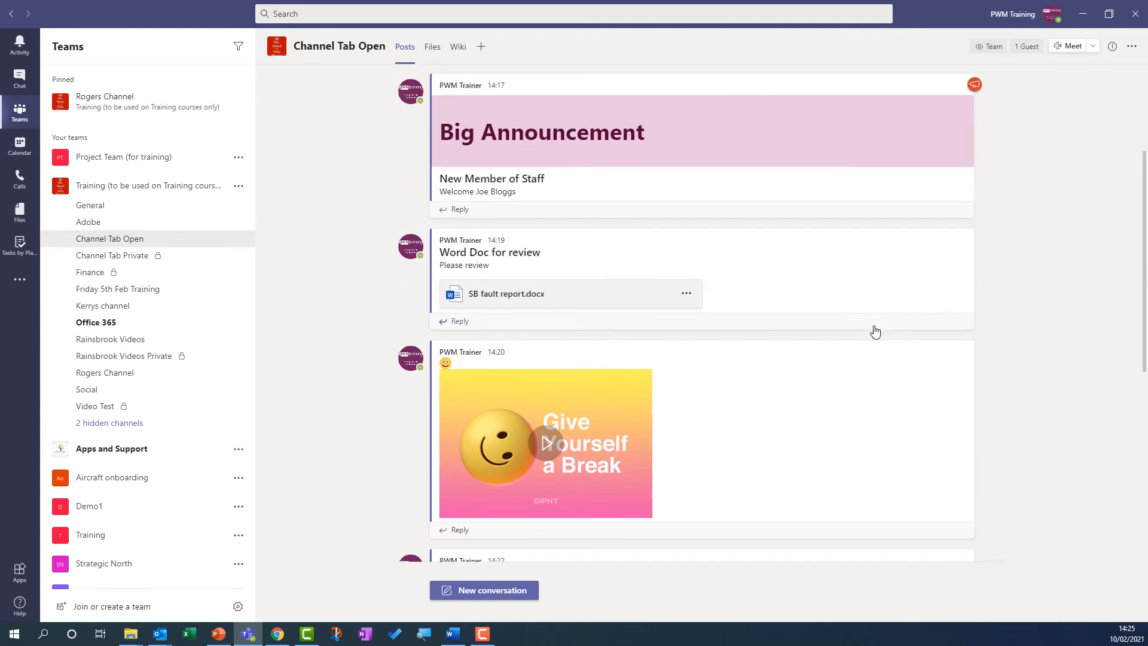
{"action": "mouse_move", "coordinate": [966, 244]}
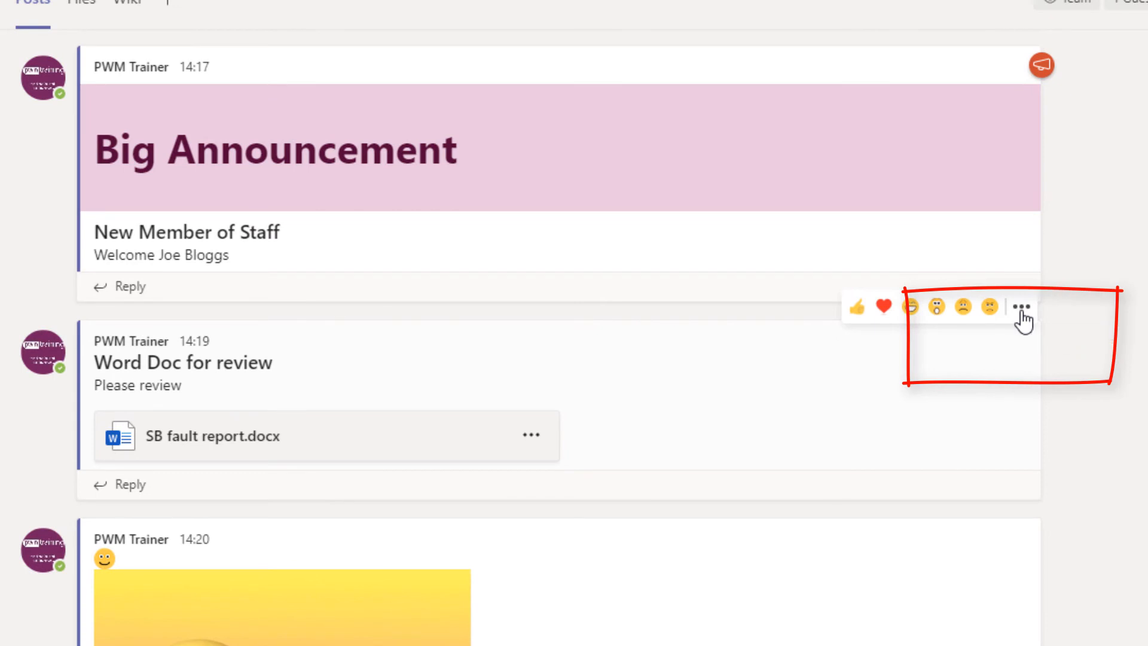
{"action": "left_click", "coordinate": [1021, 309]}
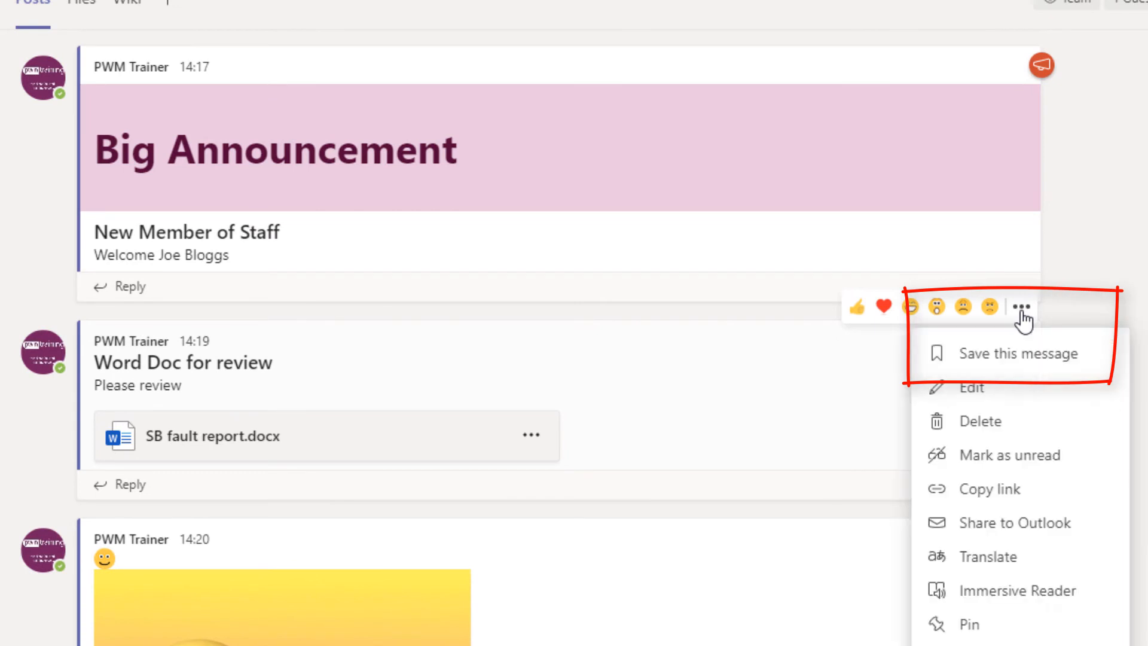
{"action": "left_click", "coordinate": [1013, 359]}
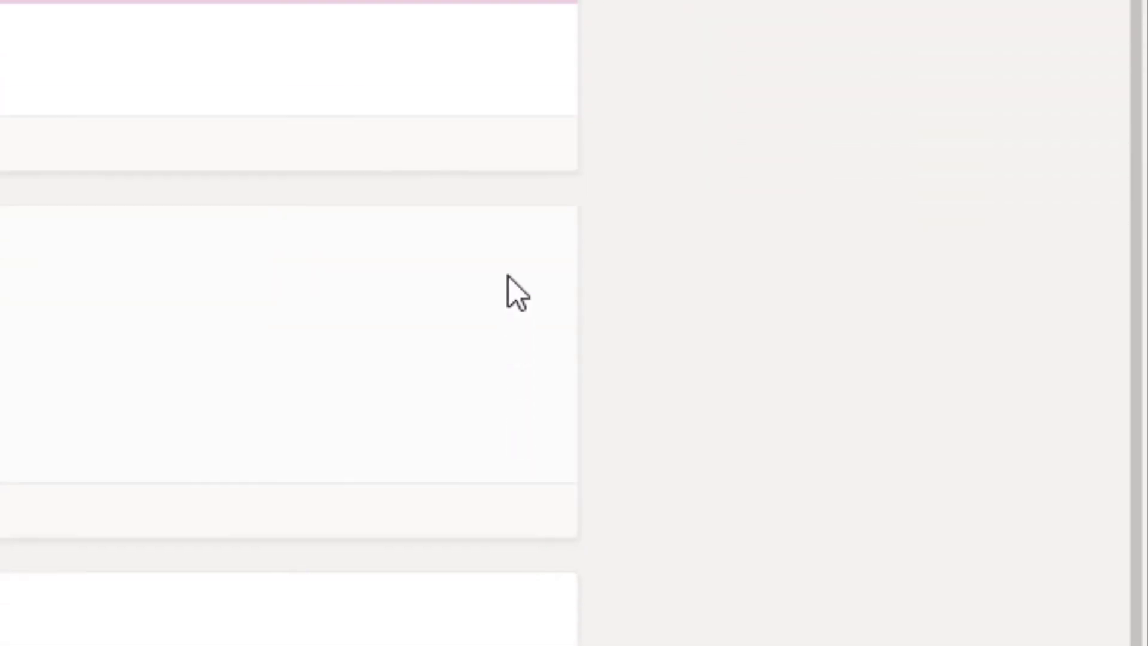
Check the options of the "Word Doc for review" post for Unsave this message and close them.
{"action": "mouse_move", "coordinate": [550, 104]}
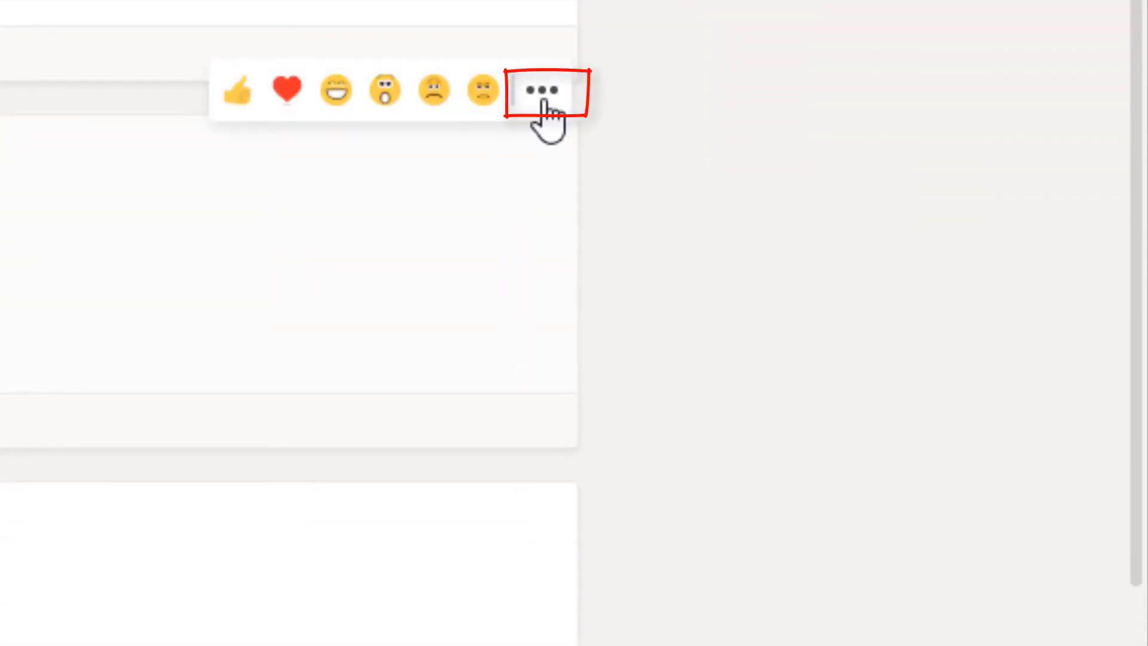
{"action": "left_click", "coordinate": [543, 97]}
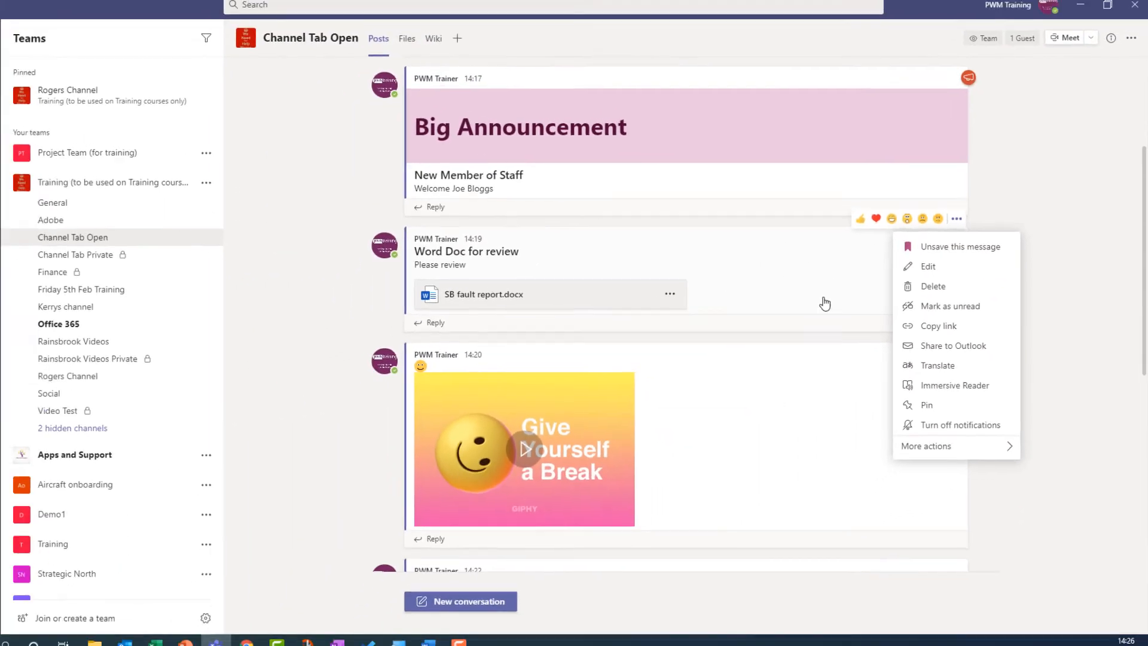
{"action": "left_click", "coordinate": [665, 402]}
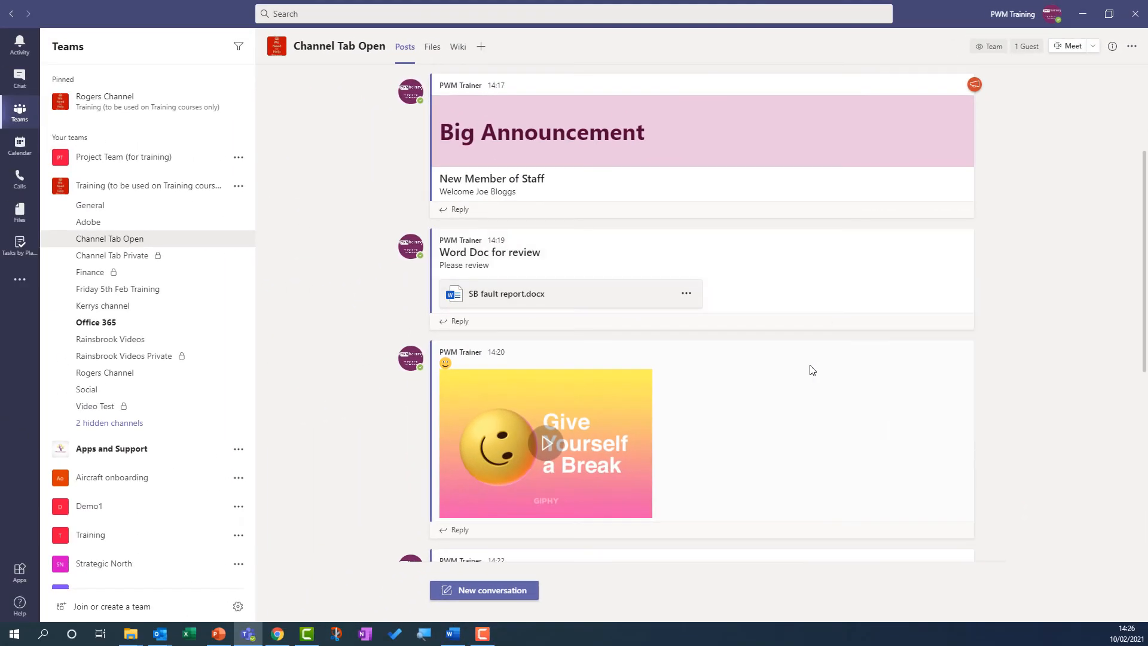
Open the list of saved messages and view the saved "Word Doc for review" post in its channel.
{"action": "scroll", "coordinate": [1088, 344], "scroll_direction": "down", "scroll_amount": 3}
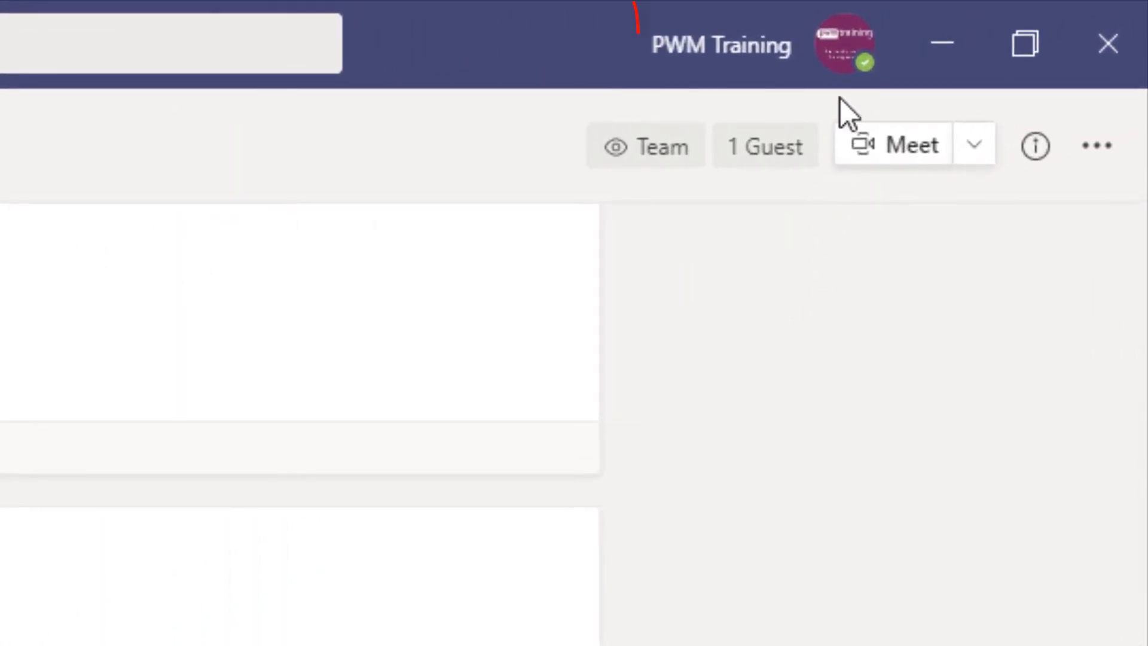
{"action": "left_click", "coordinate": [843, 65]}
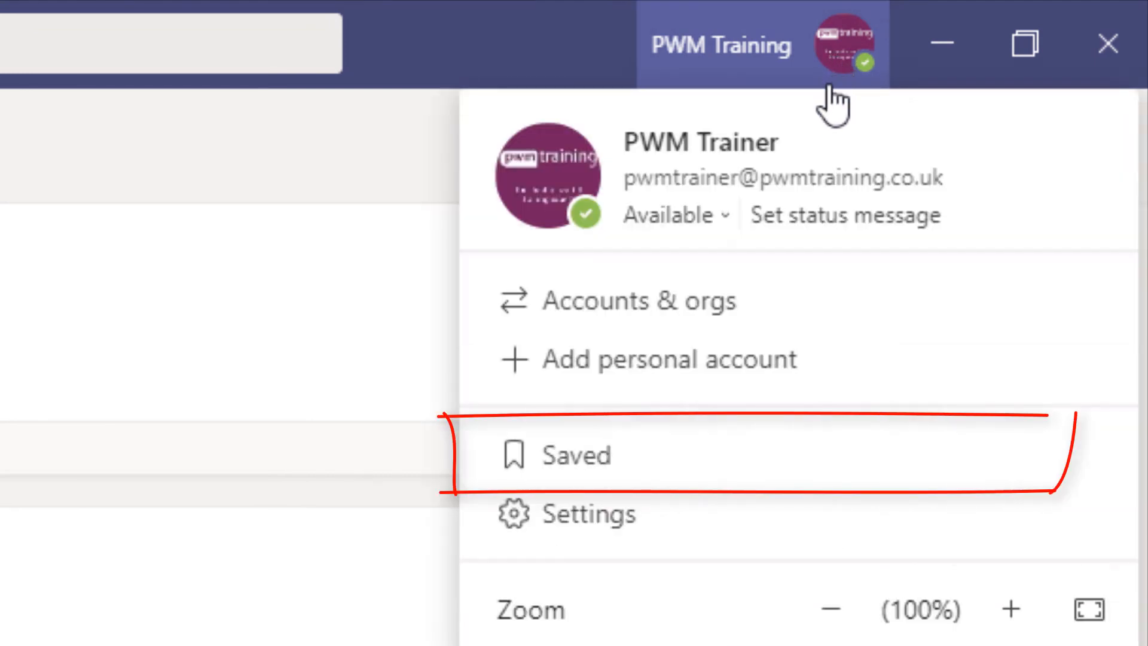
{"action": "left_click", "coordinate": [586, 469]}
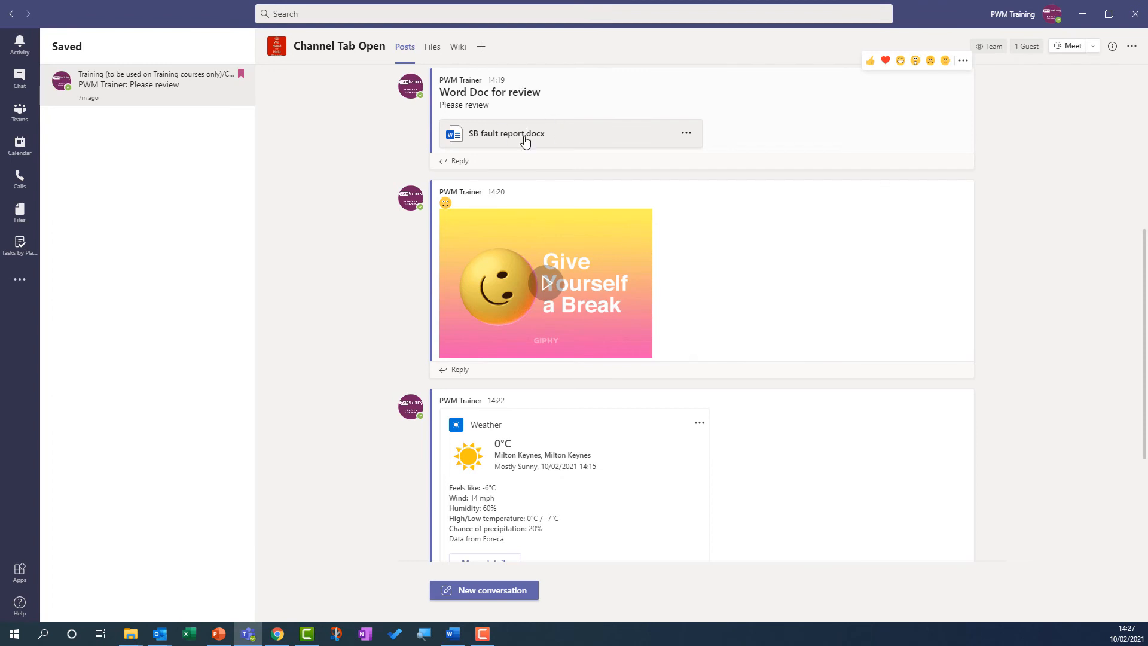
{"action": "scroll", "coordinate": [364, 225], "scroll_direction": "up", "scroll_amount": 3}
{"action": "scroll", "coordinate": [365, 223], "scroll_direction": "up", "scroll_amount": 1}
{"action": "scroll", "coordinate": [370, 221], "scroll_direction": "down", "scroll_amount": 4}
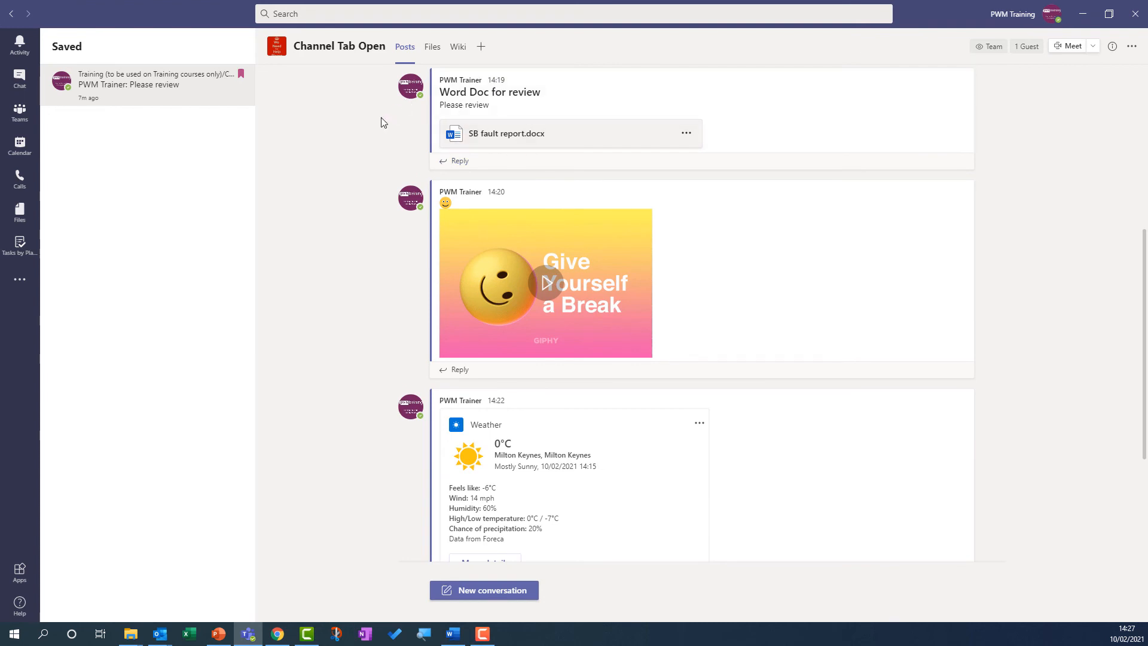
Reply "All reviewed and good" to the "Word Doc for review" post.
{"action": "mouse_move", "coordinate": [520, 104]}
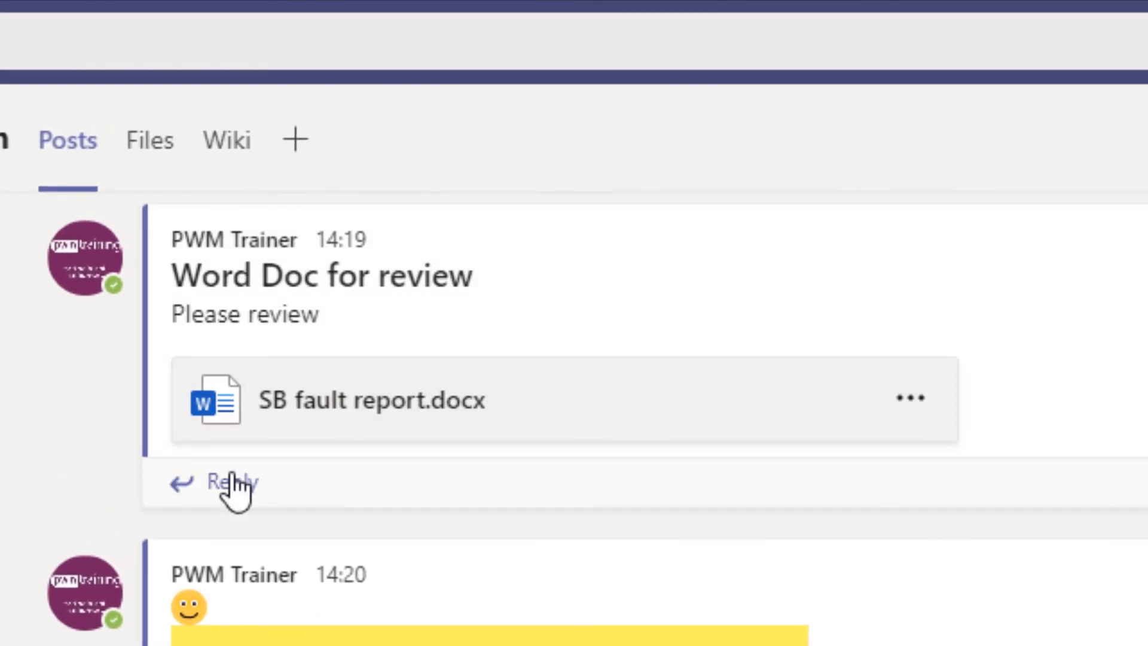
{"action": "left_click", "coordinate": [234, 485]}
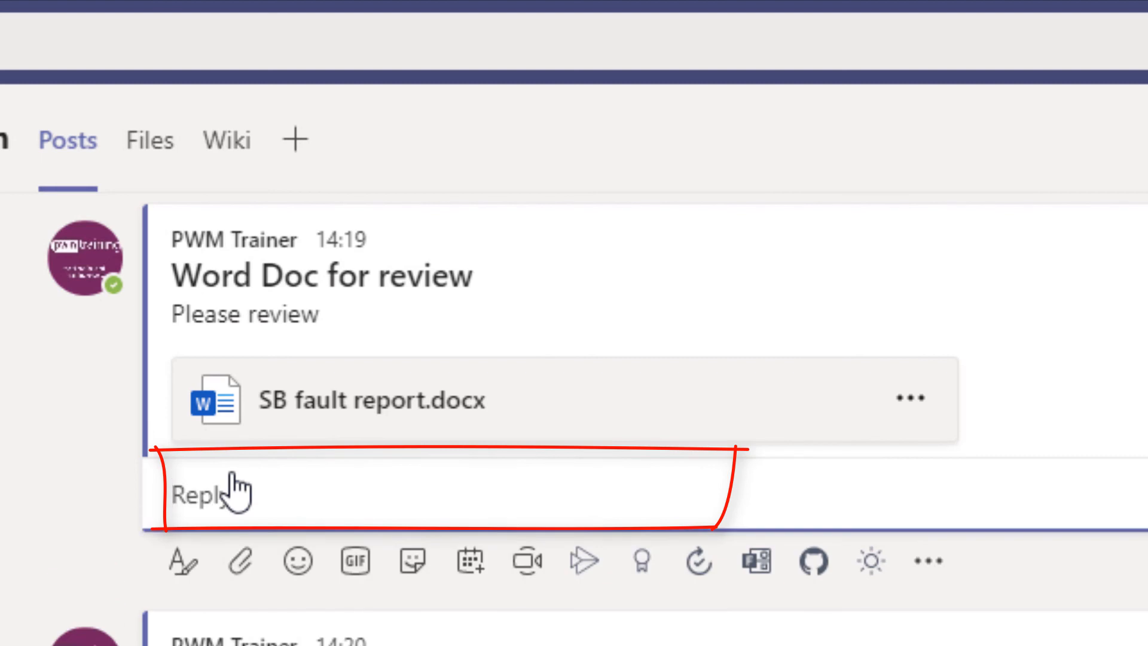
{"action": "type", "text": "All revie"}
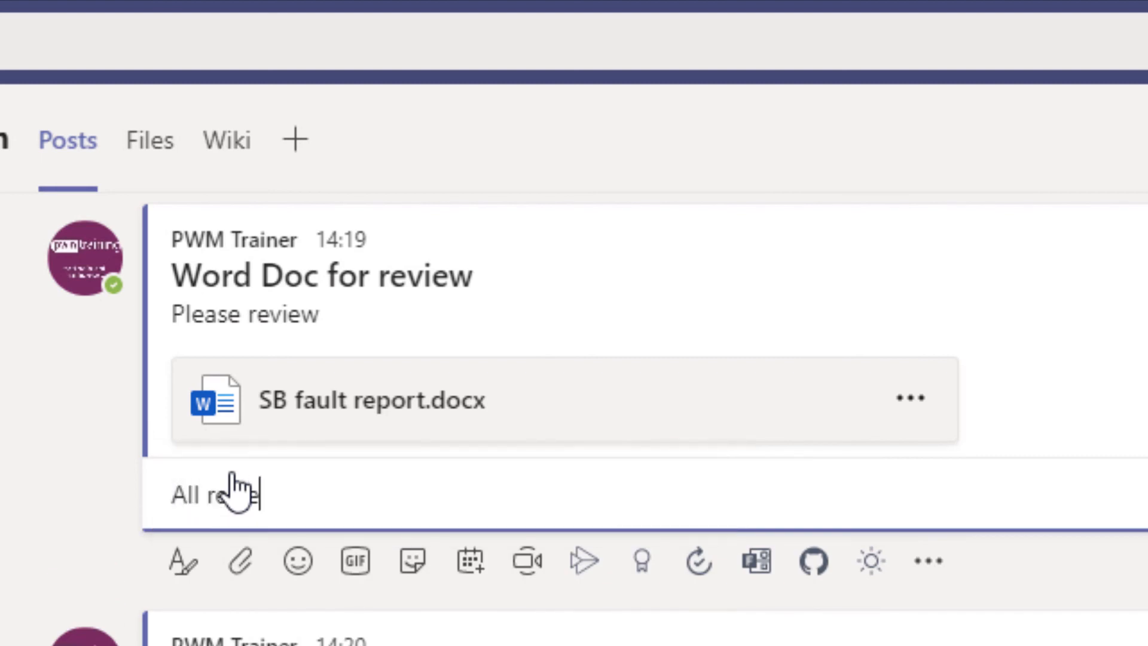
{"action": "type", "text": "wed "}
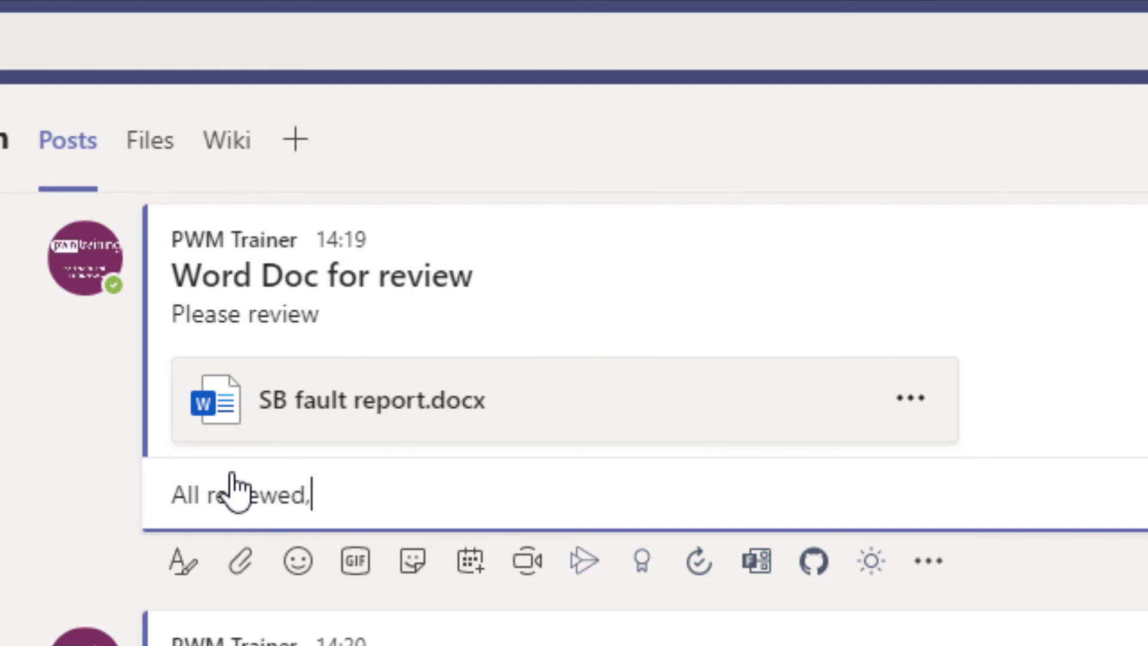
{"action": "type", "text": "and "}
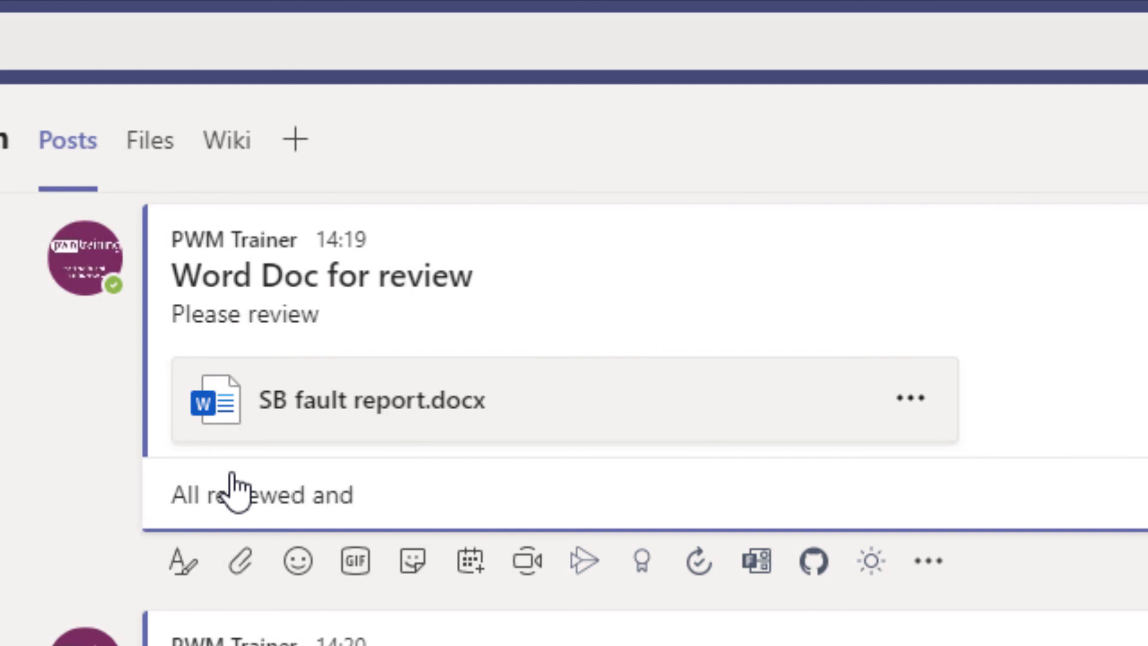
{"action": "type", "text": "good"}
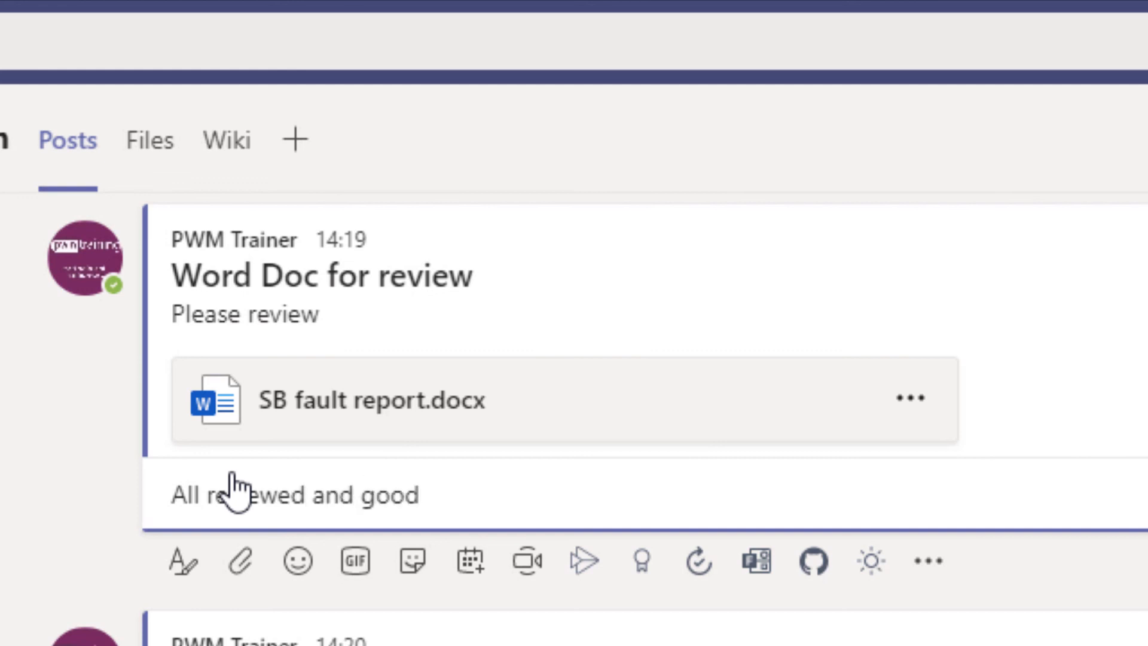
{"action": "key", "text": "Return"}
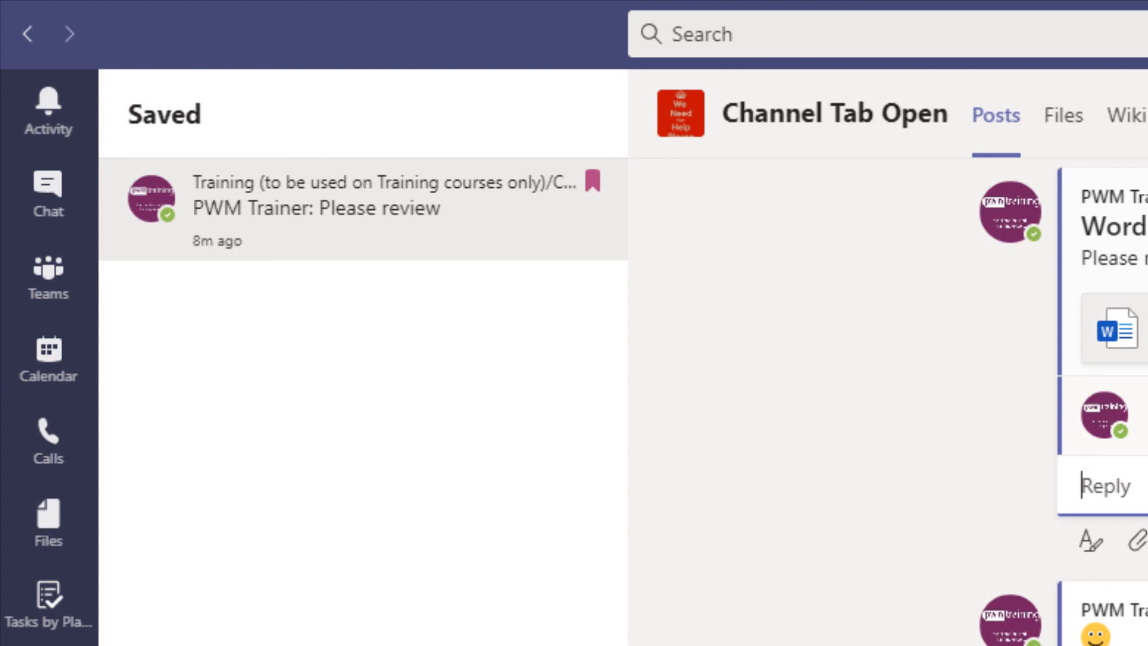
Remove the "Please review" message from the saved messages.
{"action": "left_click", "coordinate": [593, 190]}
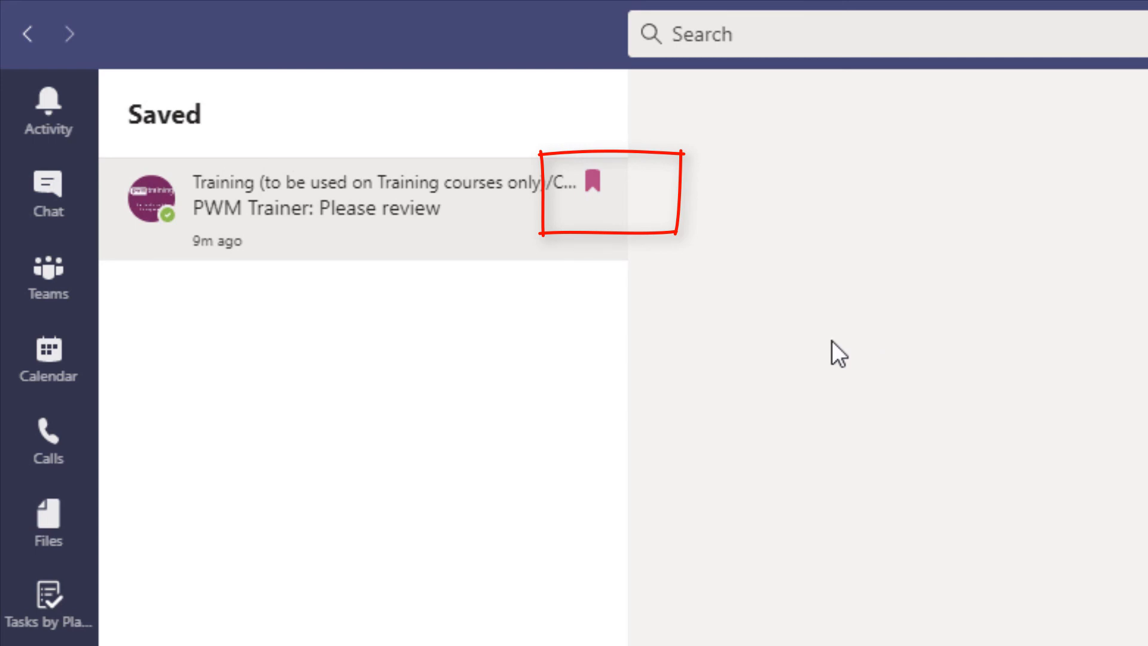
{"action": "left_click", "coordinate": [593, 181]}
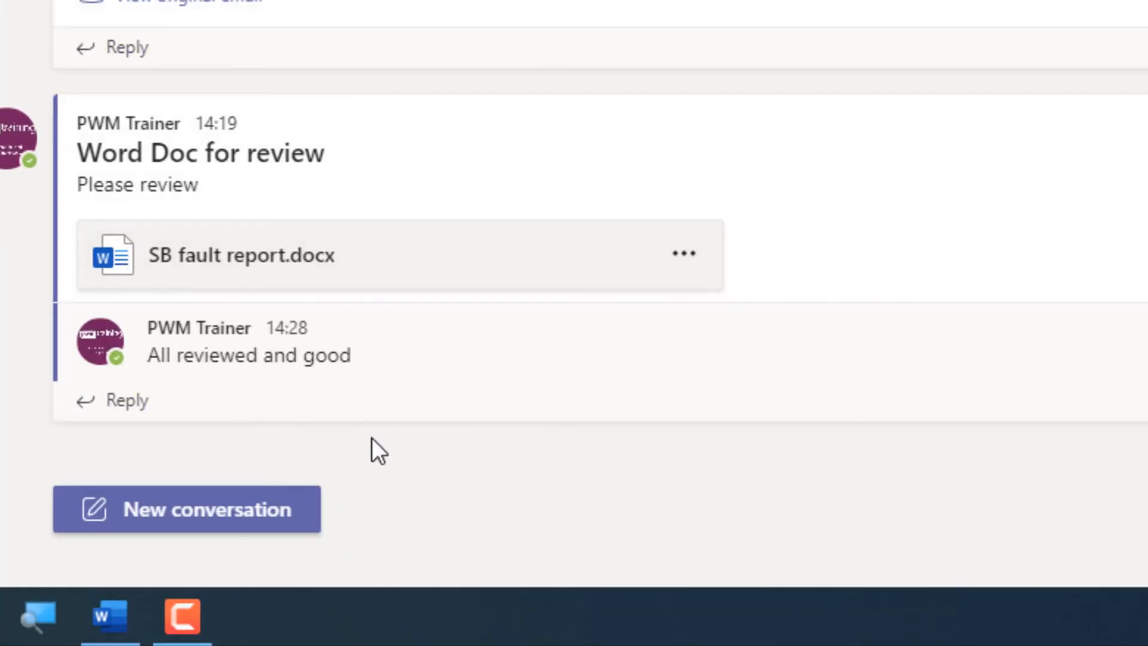
{"action": "left_click", "coordinate": [190, 525]}
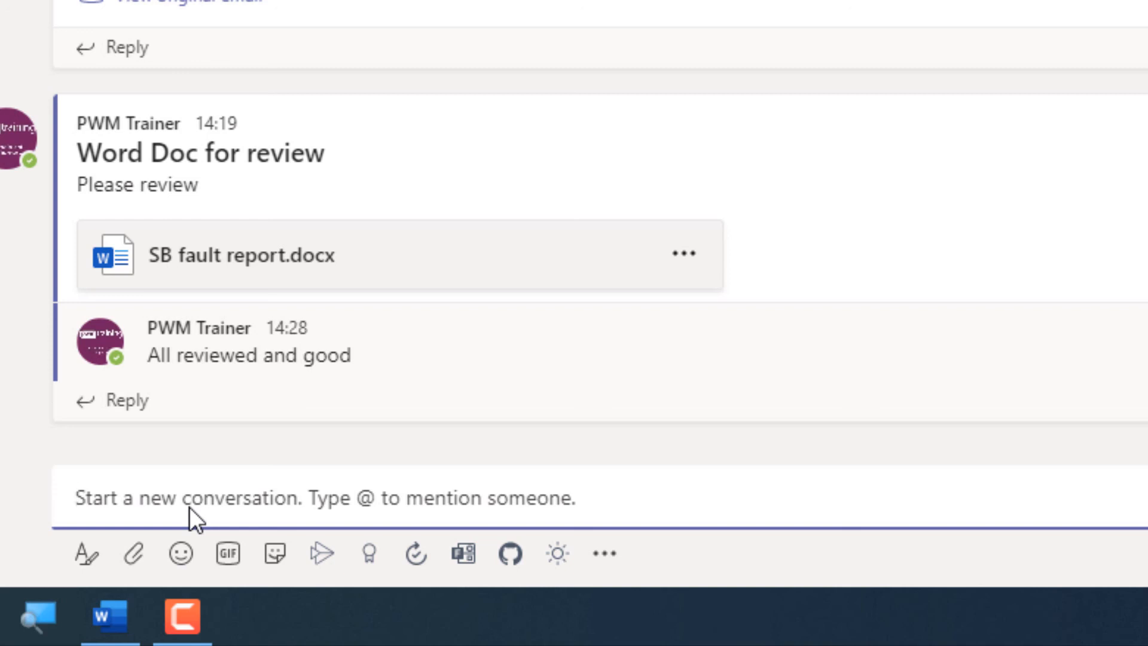
{"action": "type", "text": "@"}
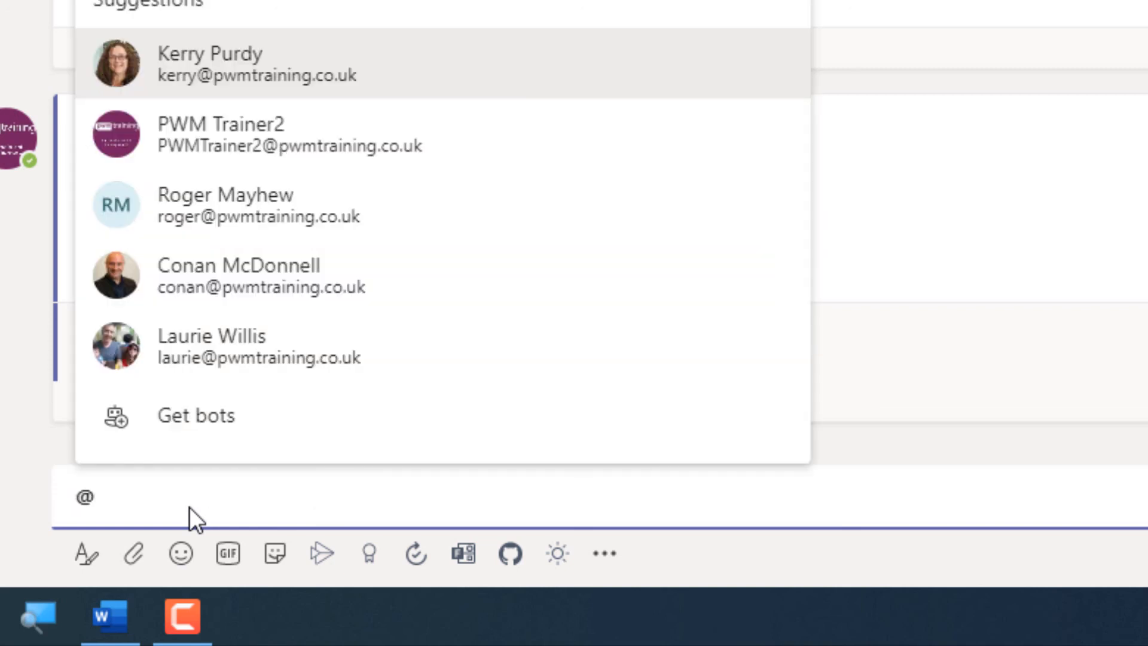
{"action": "type", "text": "ro"}
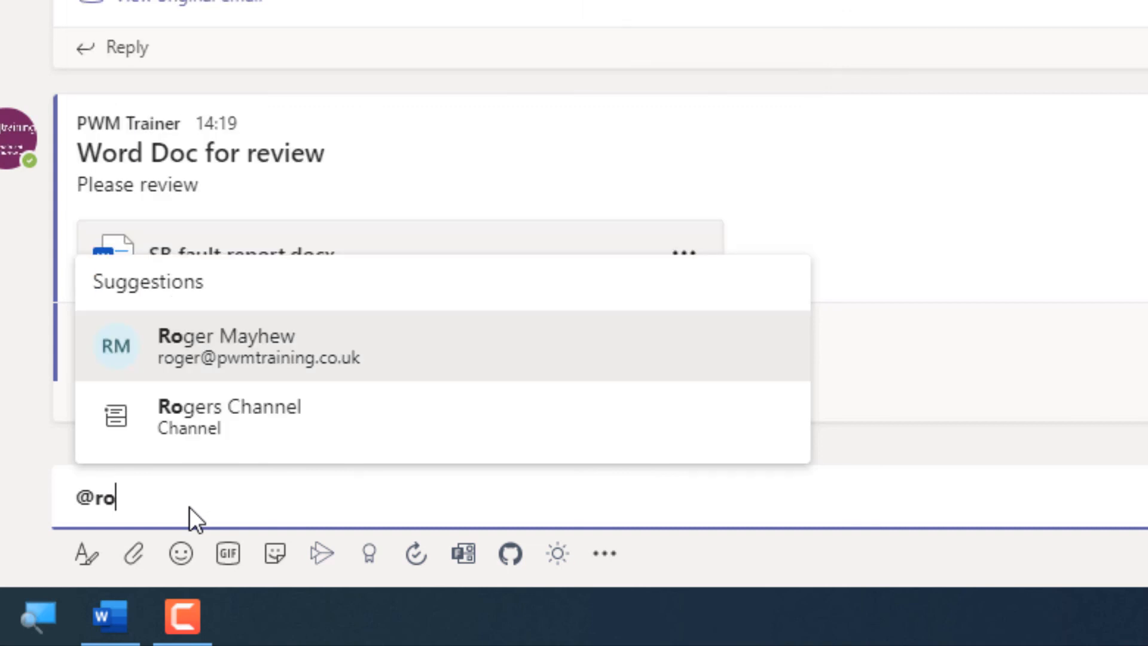
{"action": "left_click", "coordinate": [234, 342]}
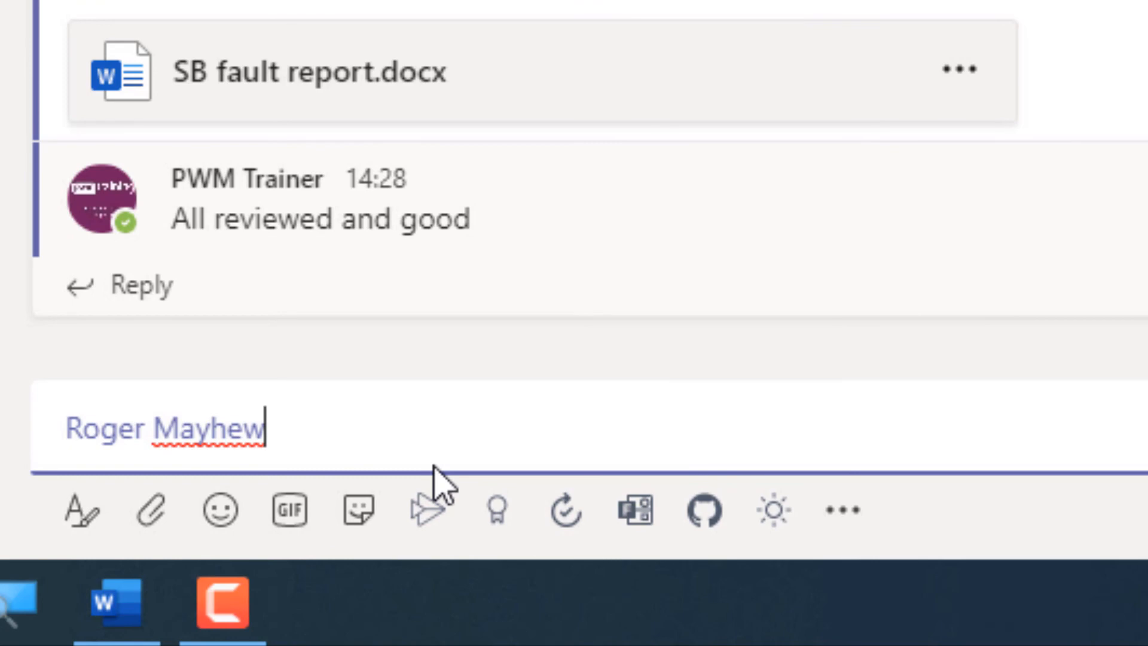
{"action": "key", "text": "BackSpace"}
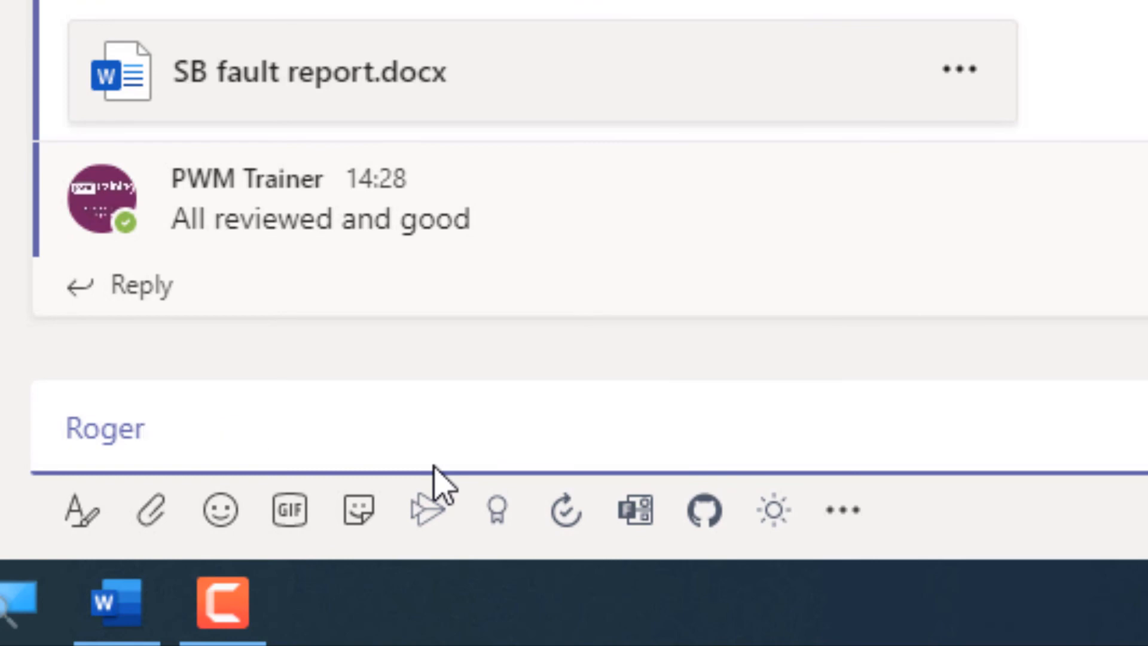
Add "please see above" after the mention and post the message to the channel.
{"action": "type", "text": "please s"}
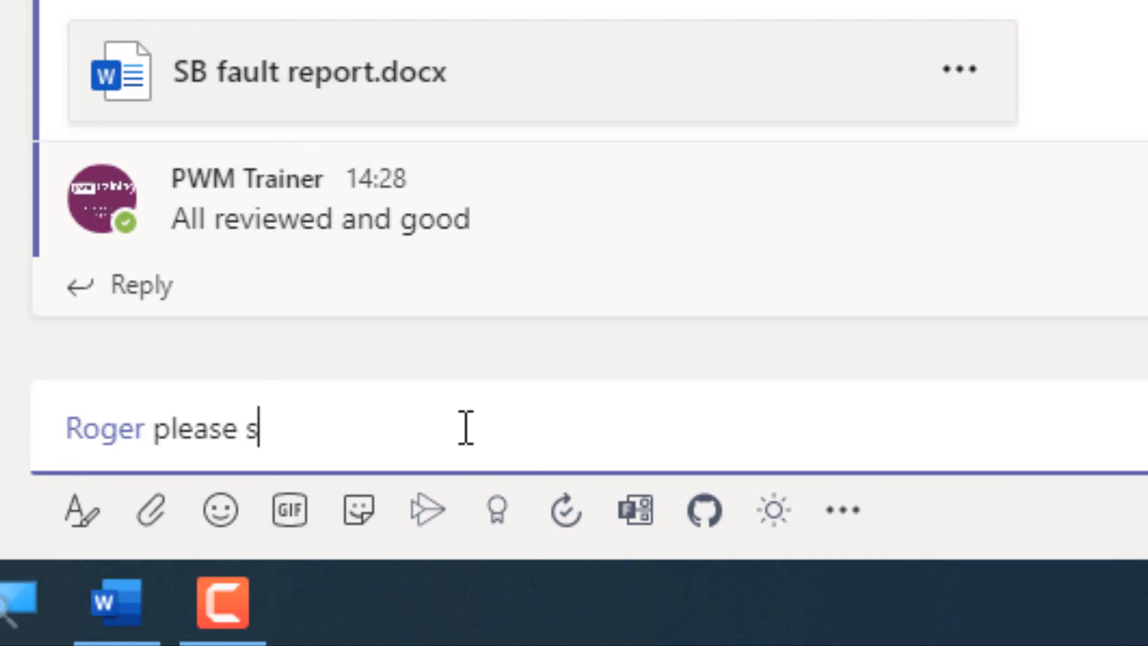
{"action": "type", "text": "ee above"}
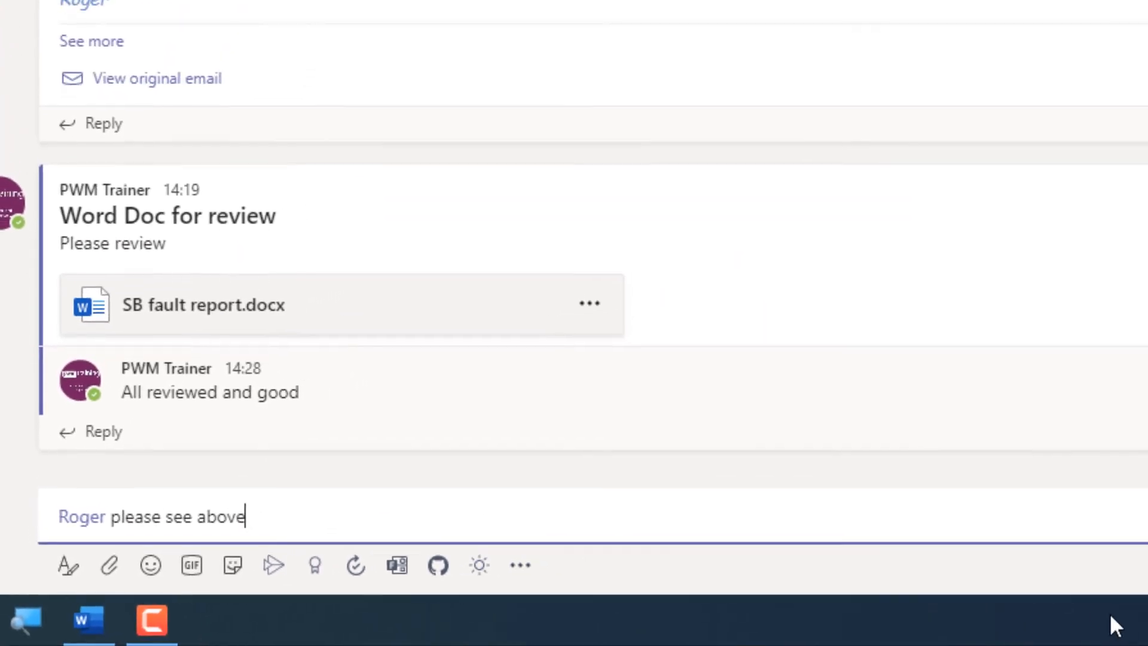
{"action": "left_click", "coordinate": [1092, 574]}
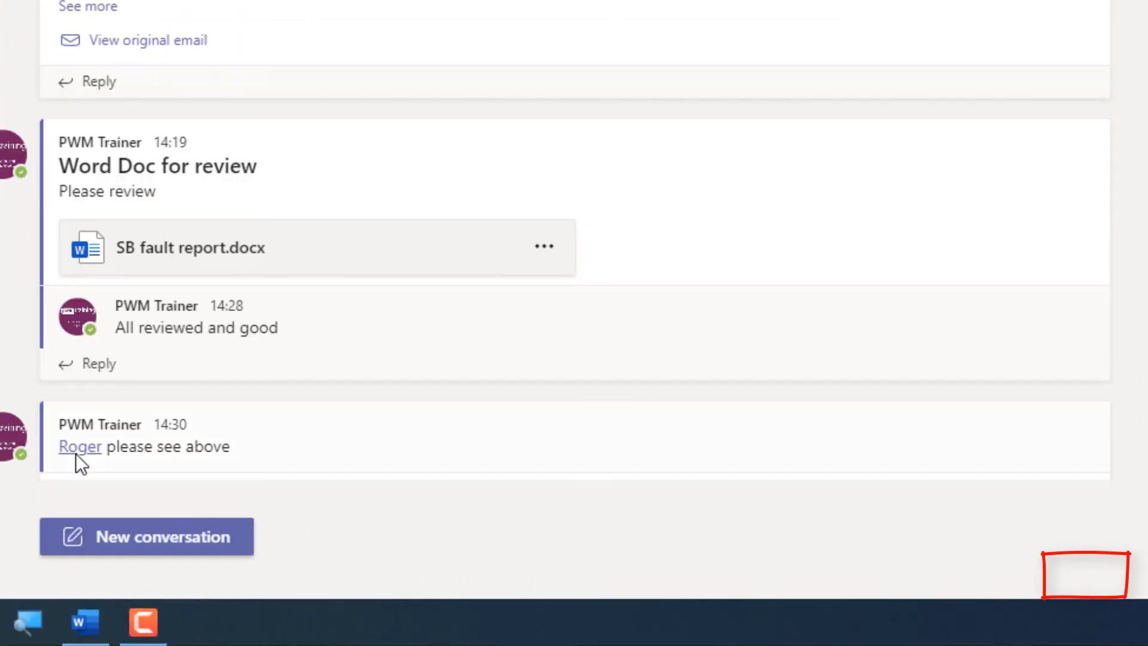
{"action": "left_click", "coordinate": [76, 459]}
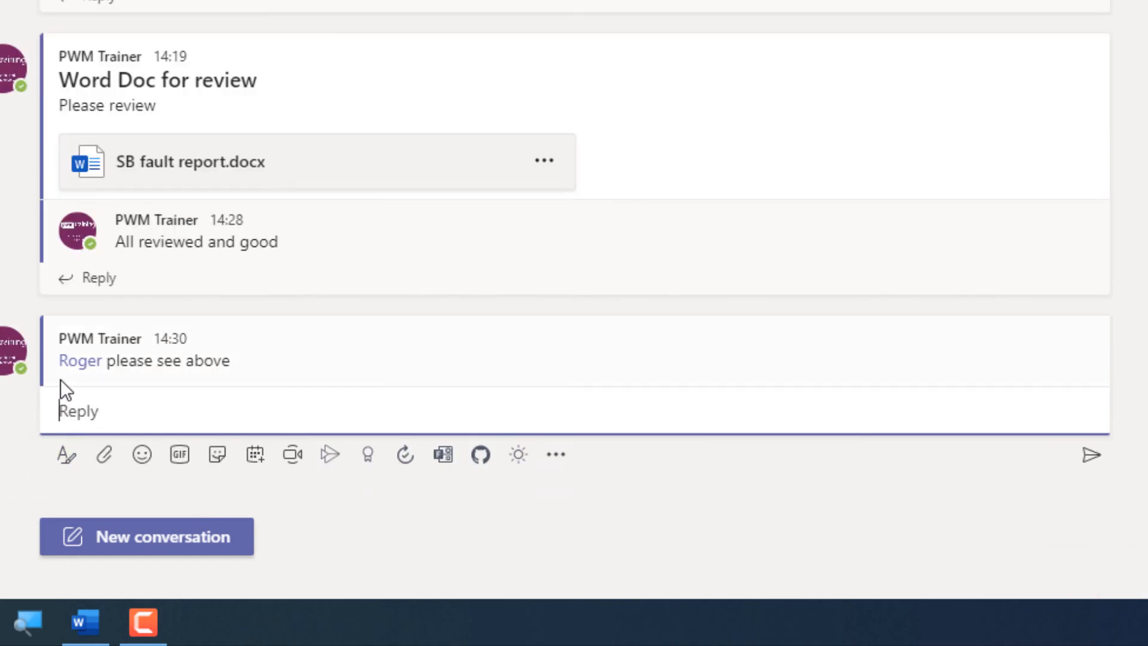